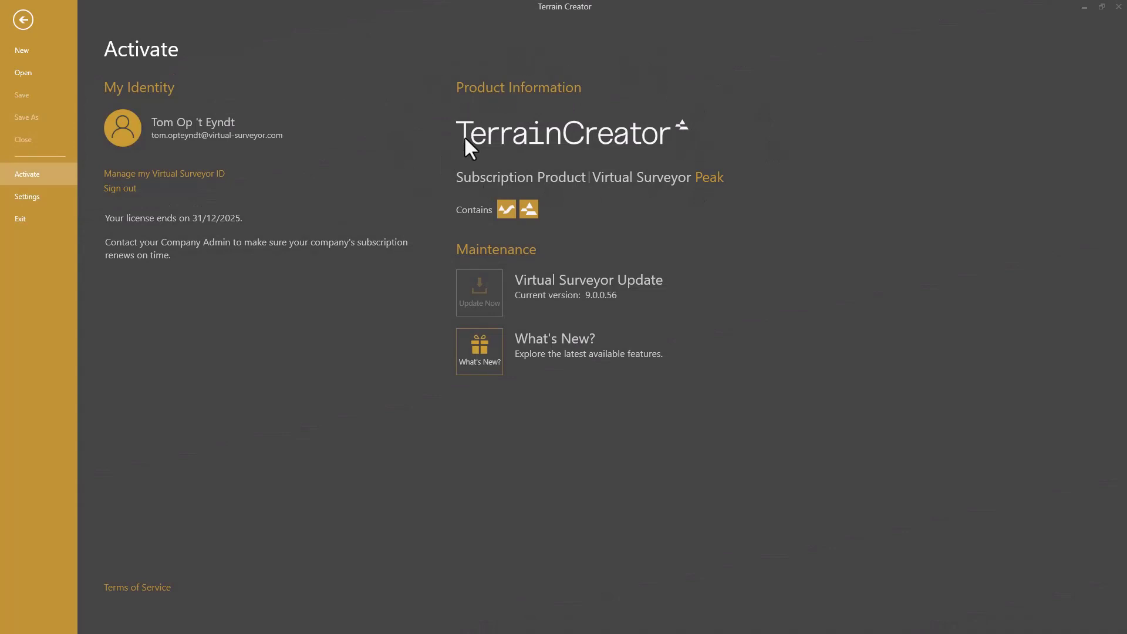
# Step: Create a new Terrain Creator project named 'Rio Brazos'
pyautogui.click(38, 46)
pyautogui.click(393, 97)
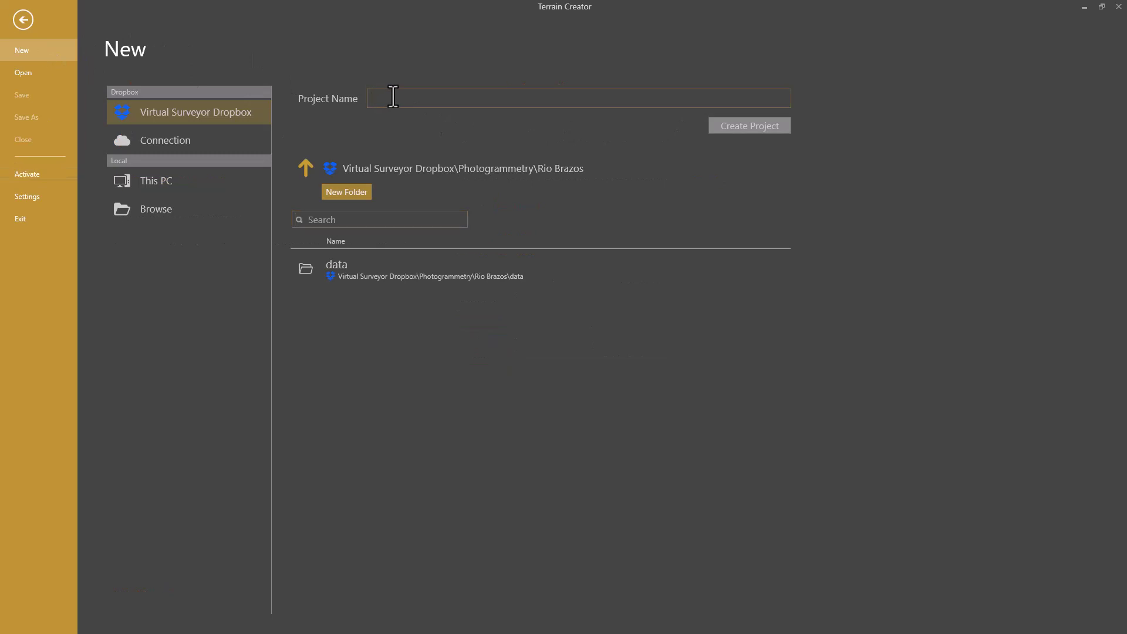
pyautogui.write('Rio Brazos')
pyautogui.click(745, 126)
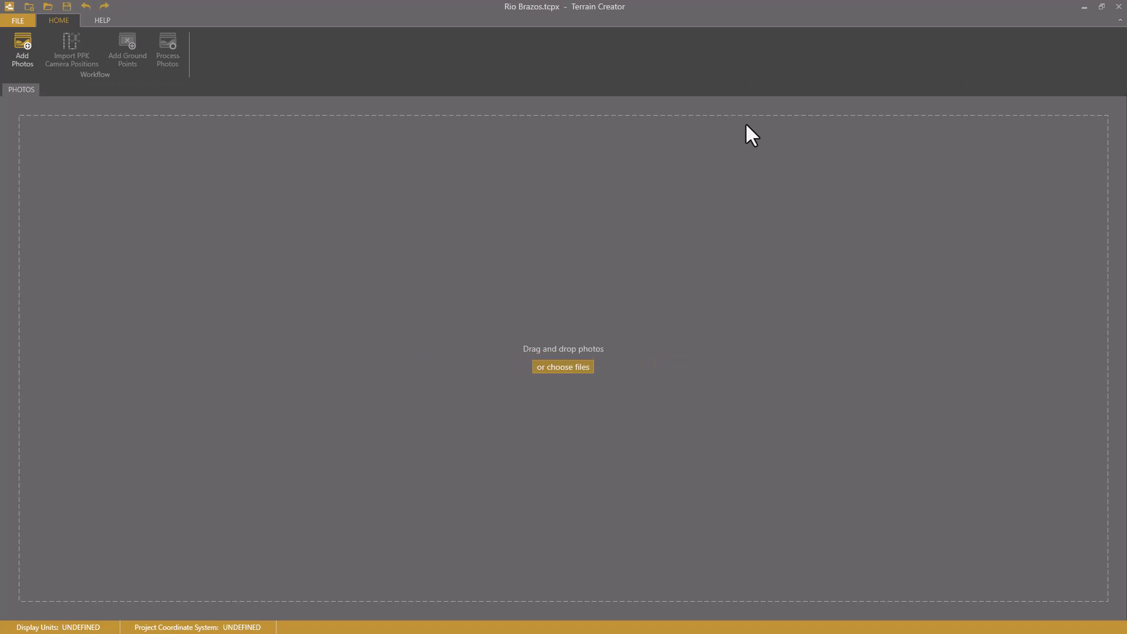
# Step: Add drone photos 0001 through 0221 from the photos folder to the project
pyautogui.click(27, 48)
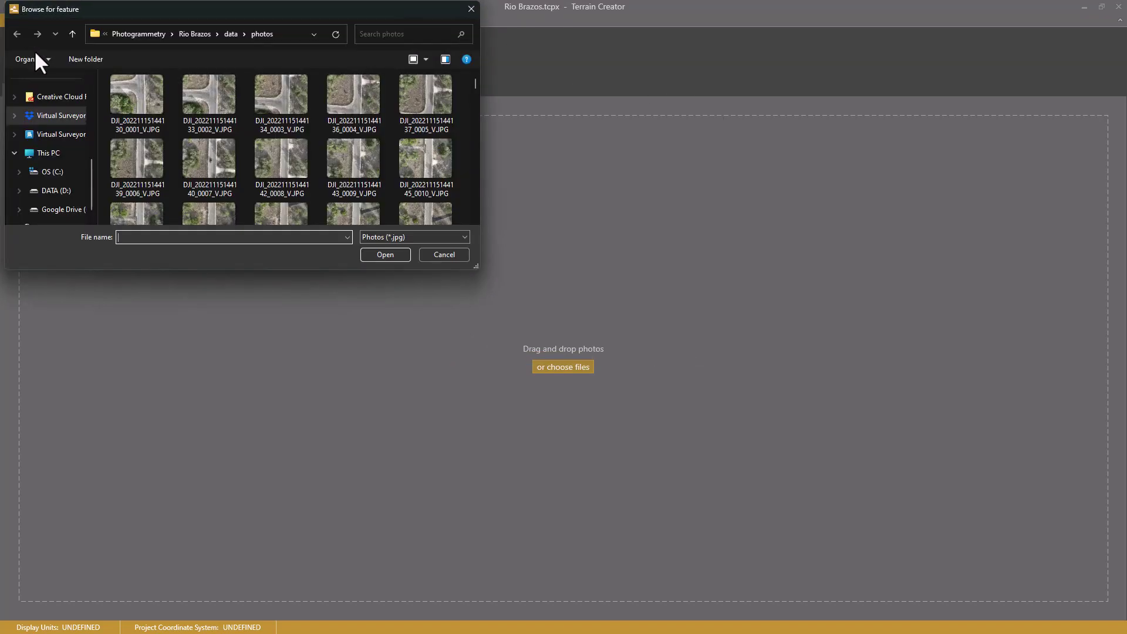
pyautogui.click(128, 90)
pyautogui.moveTo(474, 81); pyautogui.dragTo(473, 215)
pyautogui.keyDown('shift'); pyautogui.click(147, 187); pyautogui.keyUp('shift')
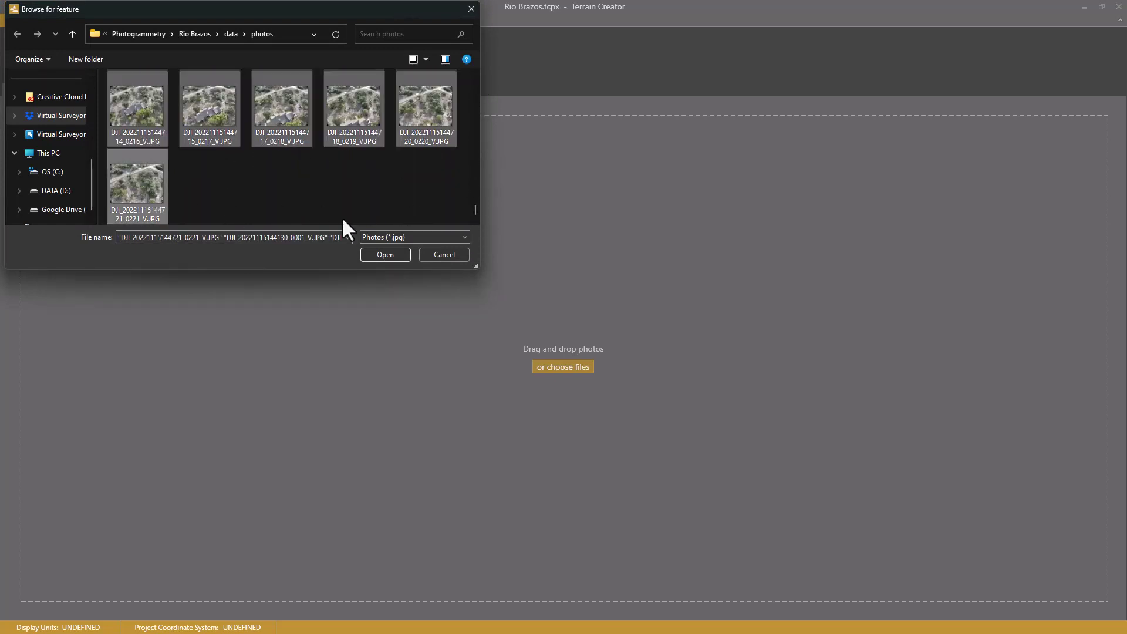
pyautogui.click(385, 254)
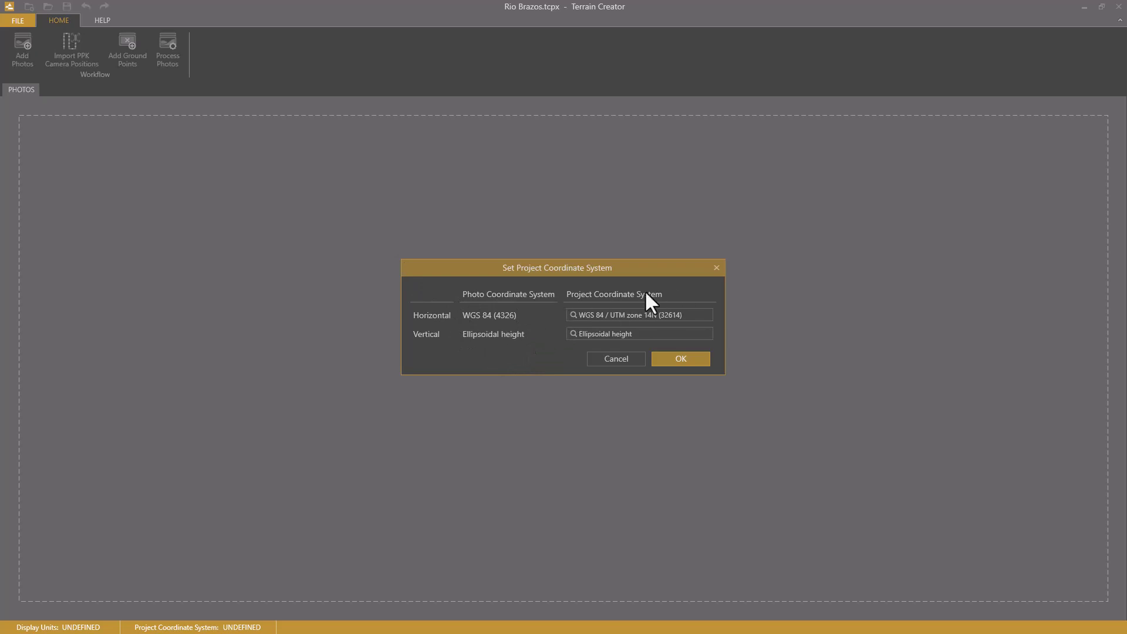
# Step: Set horizontal to NAD83(2011) / Texas South Central (6587) and vertical to NAVD88 height (5703)
pyautogui.click(609, 314)
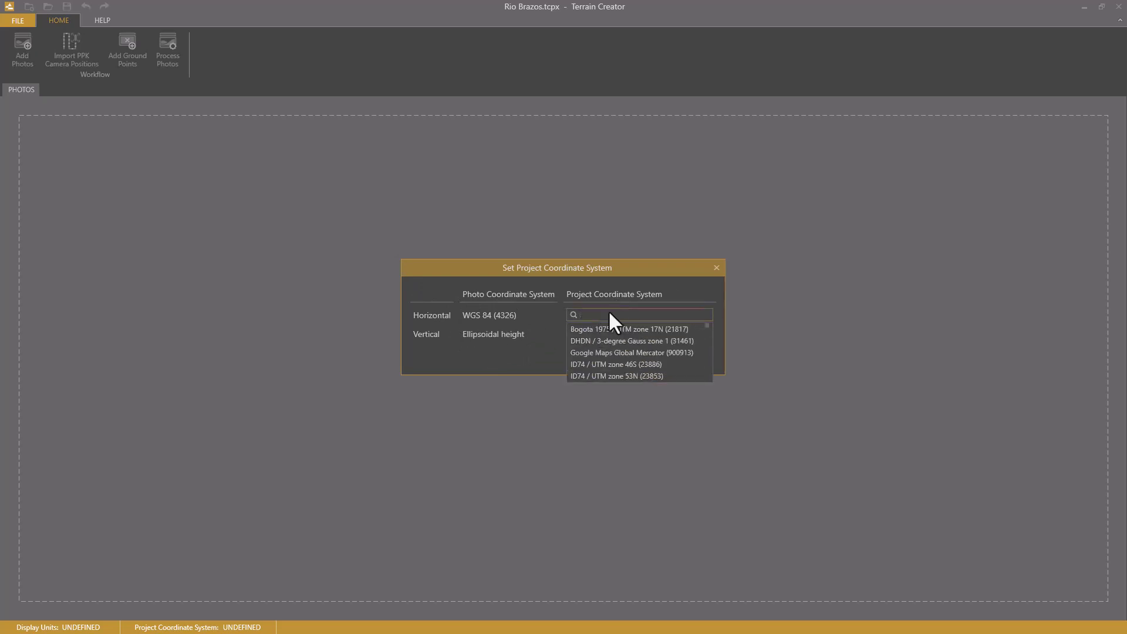
pyautogui.write('Tex')
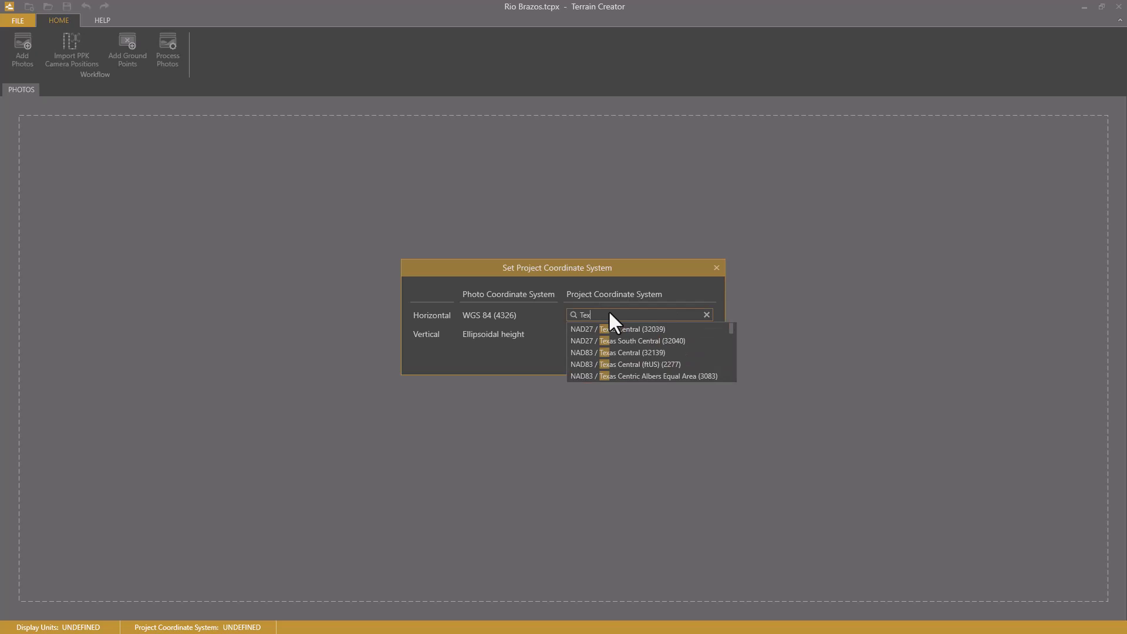
pyautogui.write('as south')
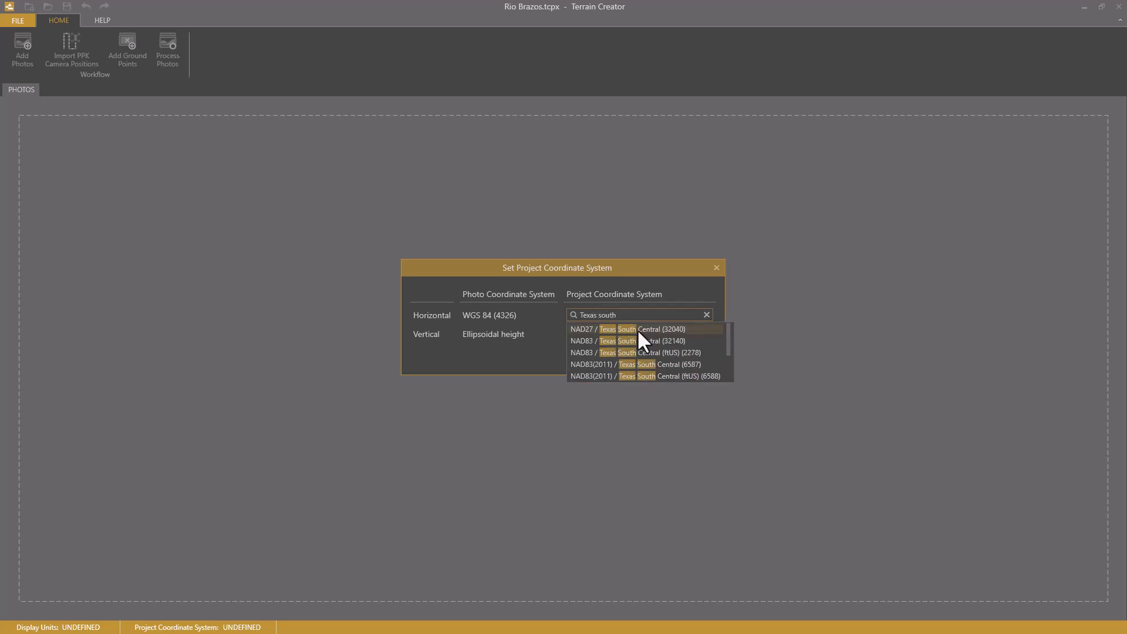
pyautogui.click(643, 365)
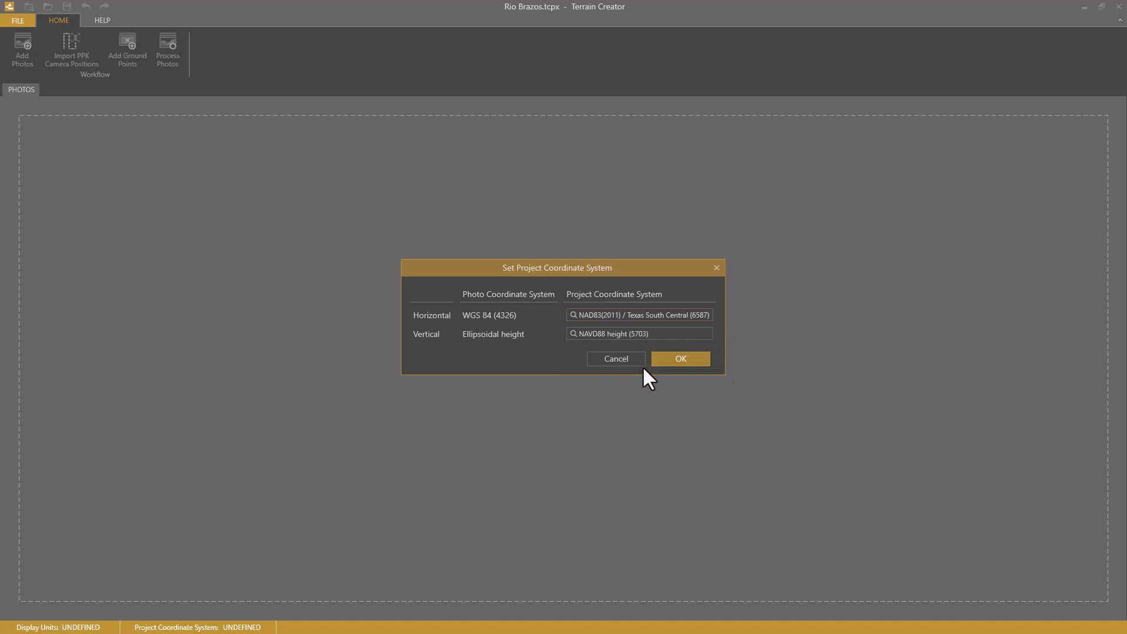
pyautogui.click(591, 334)
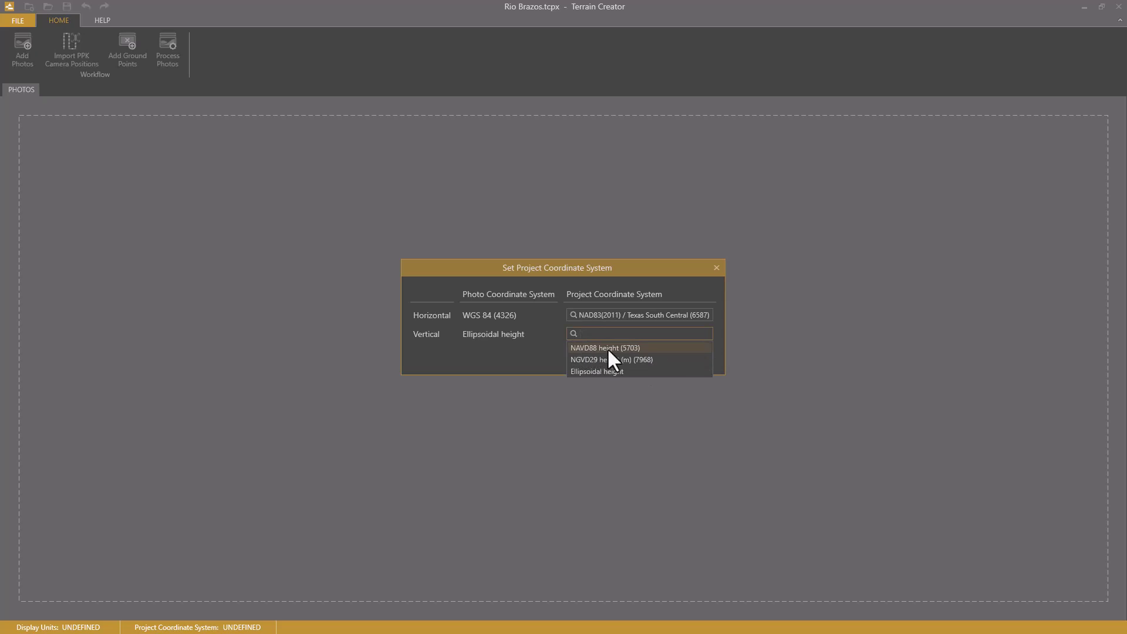
pyautogui.click(607, 348)
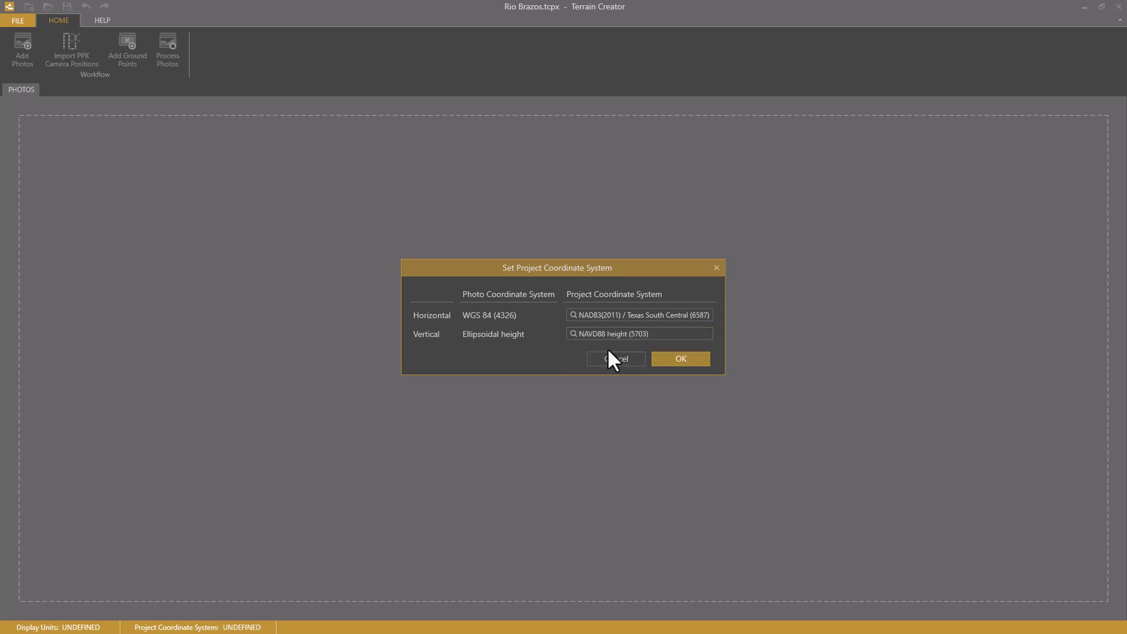
pyautogui.click(679, 354)
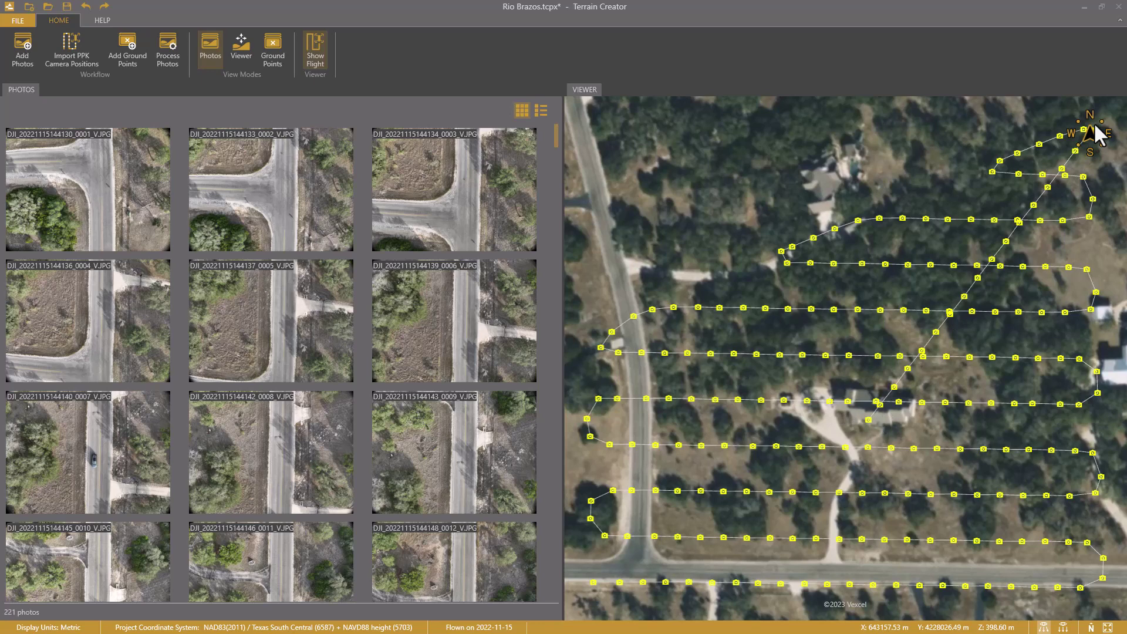
# Step: Select the 17 photos along the diagonal transit line, from the last camera point to the top, and delete them
pyautogui.click(870, 421)
pyautogui.moveTo(895, 418); pyautogui.dragTo(779, 427)
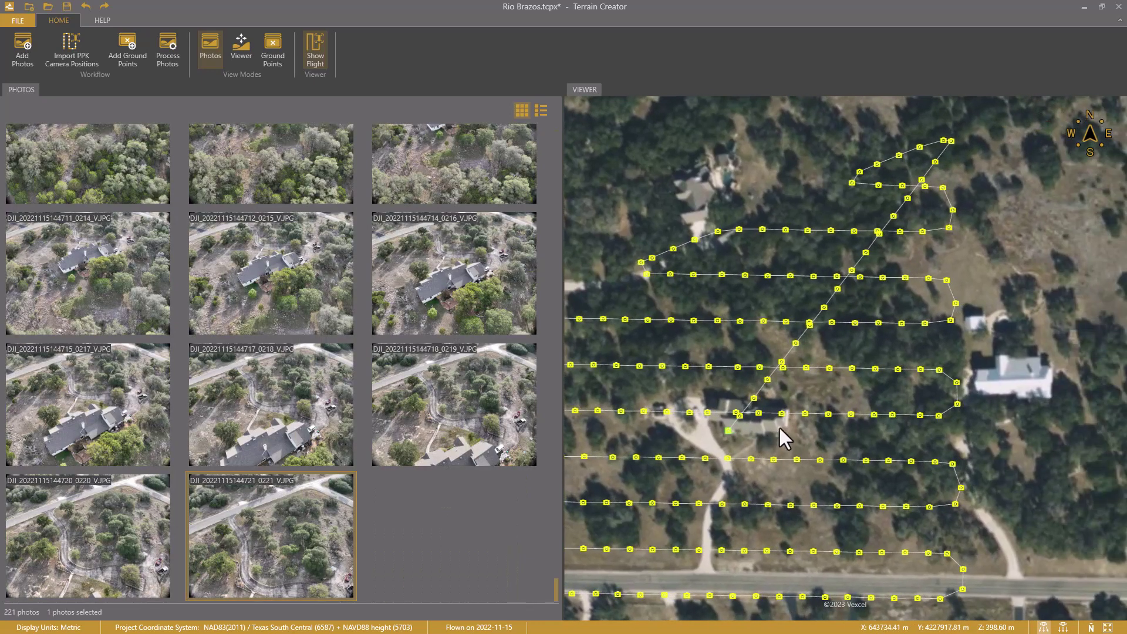
pyautogui.keyDown('shift'); pyautogui.click(954, 141); pyautogui.keyUp('shift')
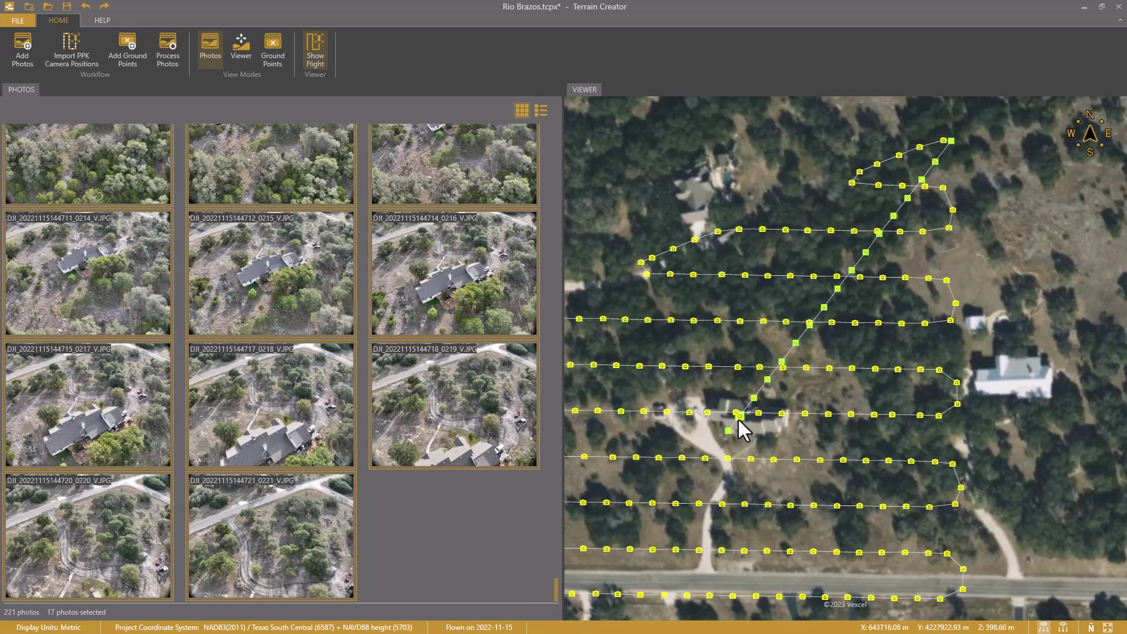
pyautogui.press('Delete')
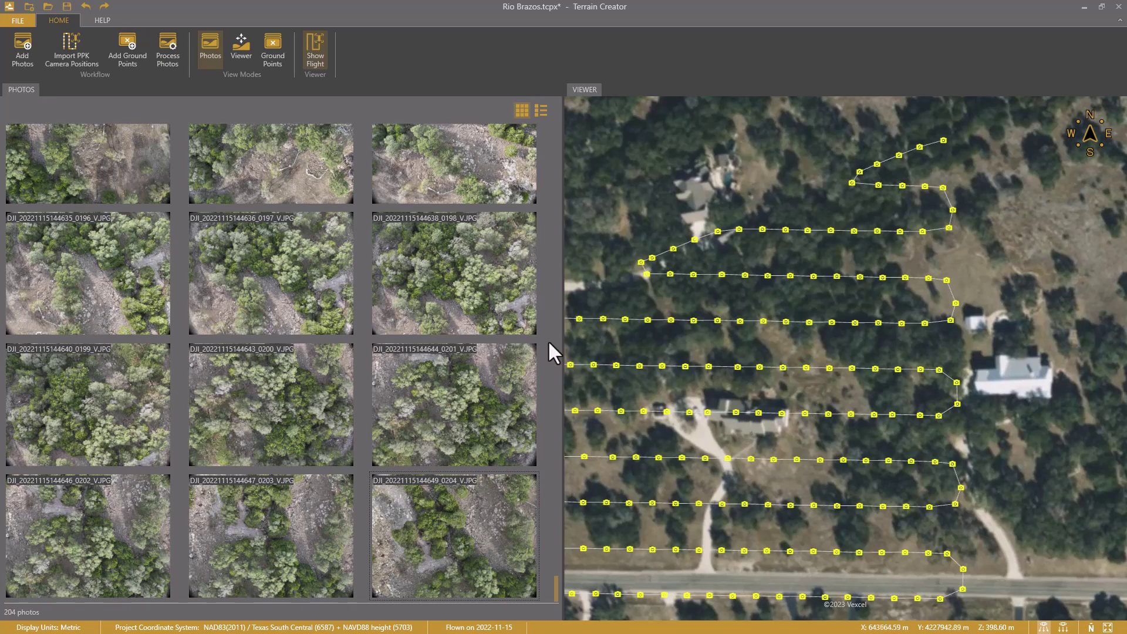
# Step: Import 'ground control points - 5.csv' from the data > ground points folder
pyautogui.click(121, 49)
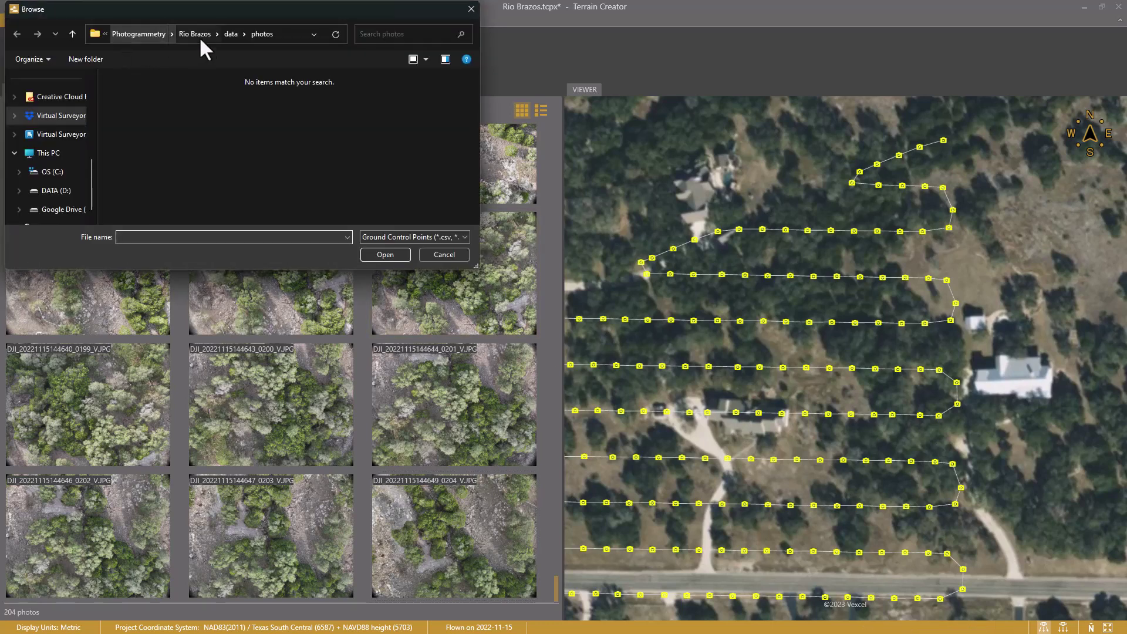
pyautogui.click(230, 34)
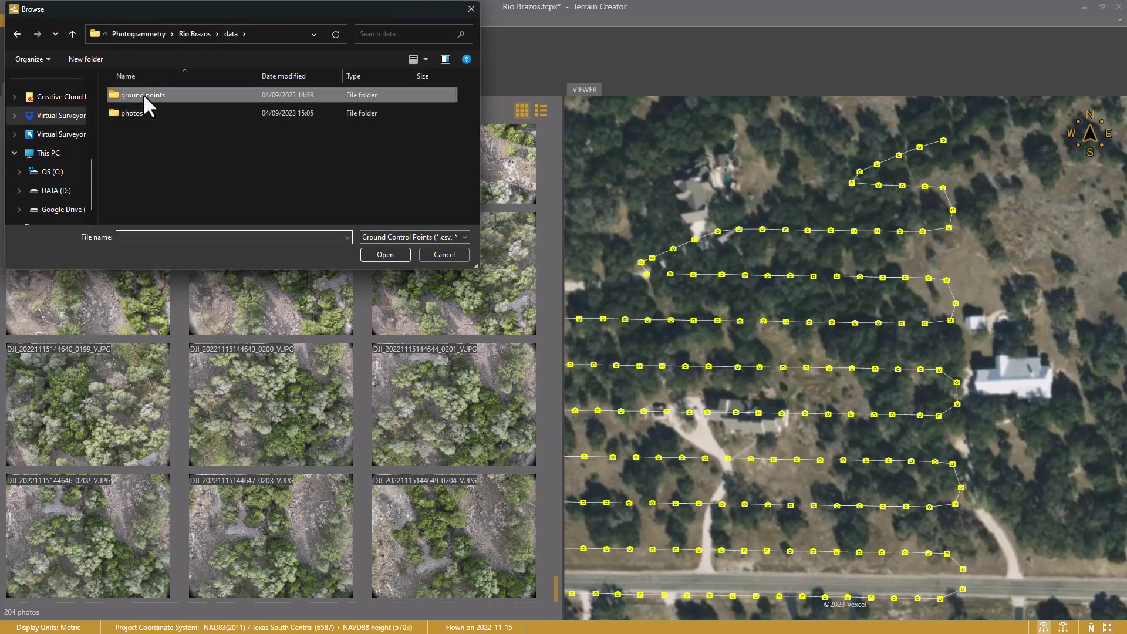
pyautogui.doubleClick(143, 93)
pyautogui.click(141, 108)
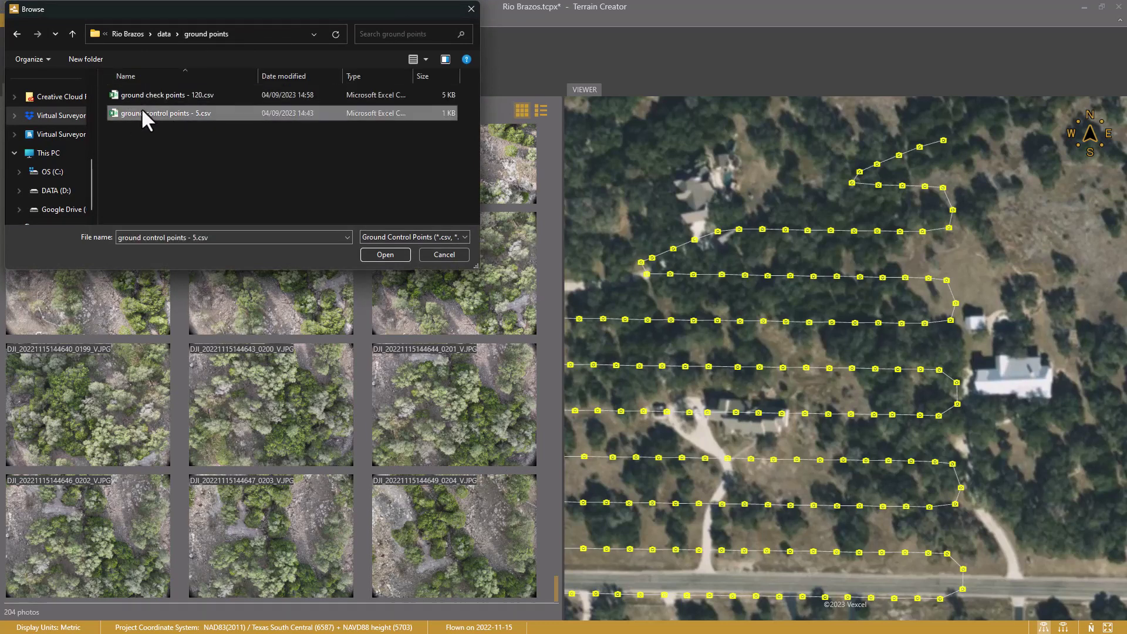
pyautogui.click(379, 252)
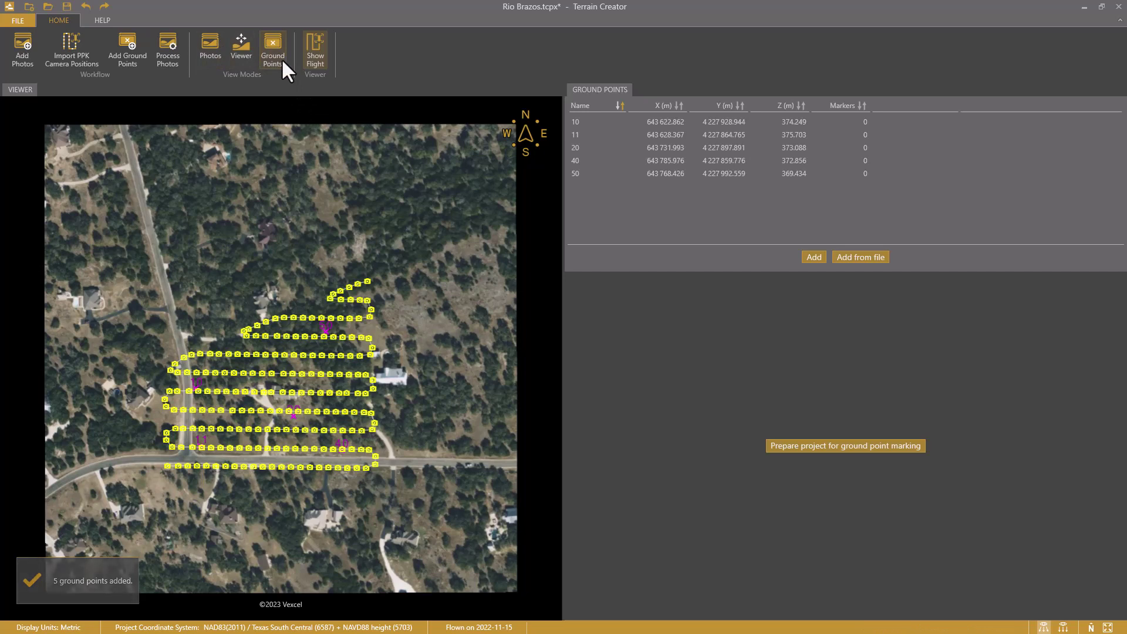
# Step: Check the ground points with the flight path hidden, then prepare the project for ground point marking
pyautogui.click(316, 55)
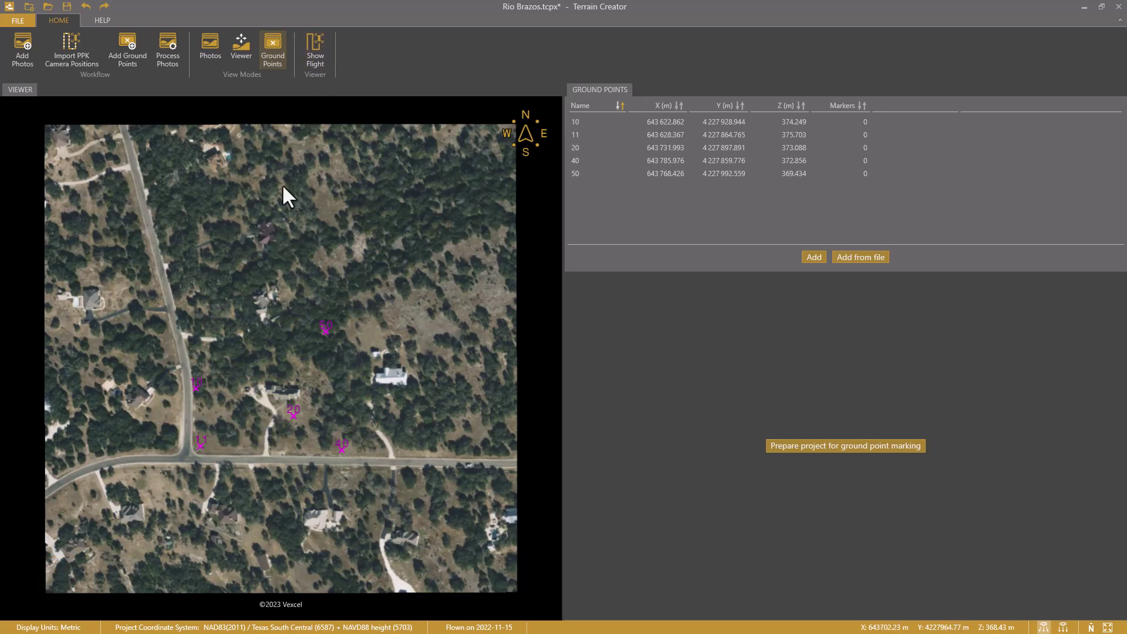
pyautogui.click(323, 57)
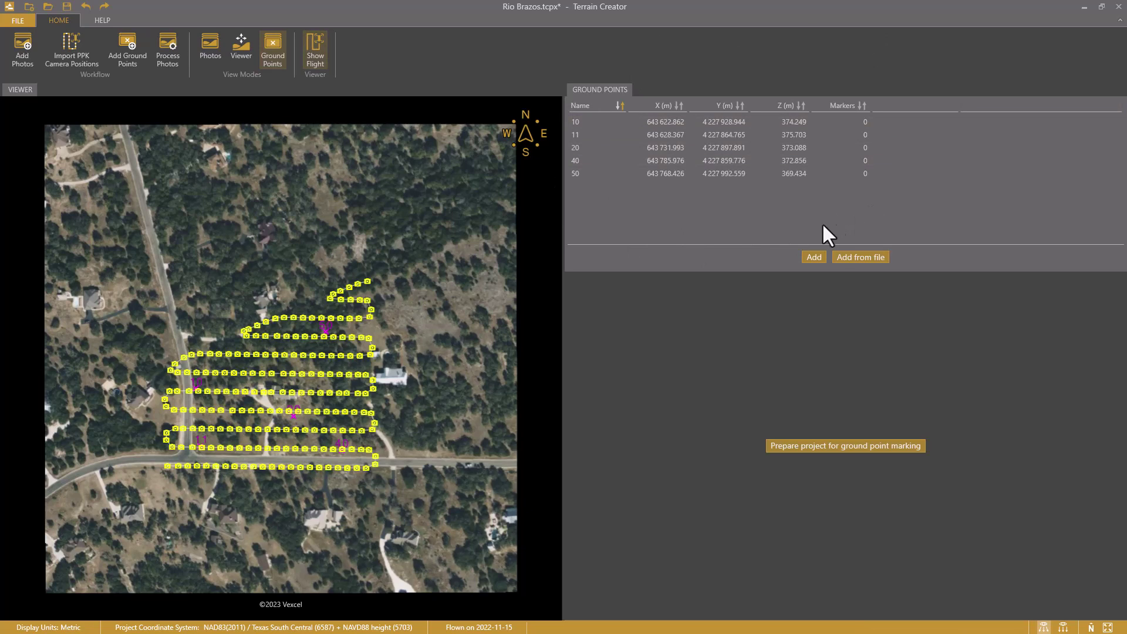
pyautogui.click(830, 444)
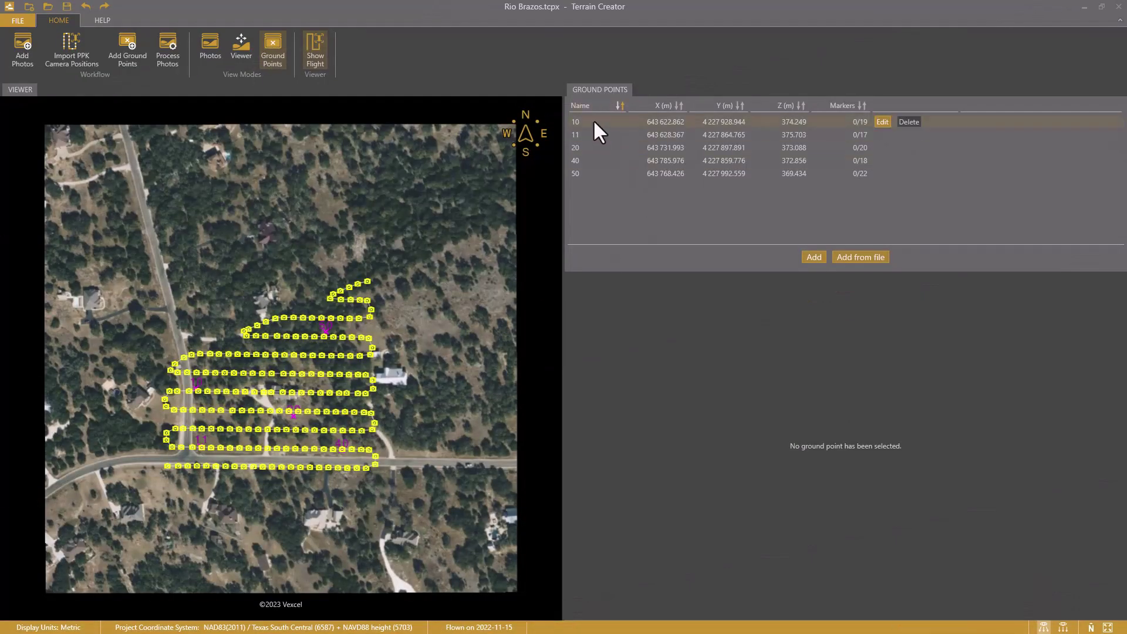
# Step: Mark ground point 10's checkerboard target centre in three photos
pyautogui.click(593, 121)
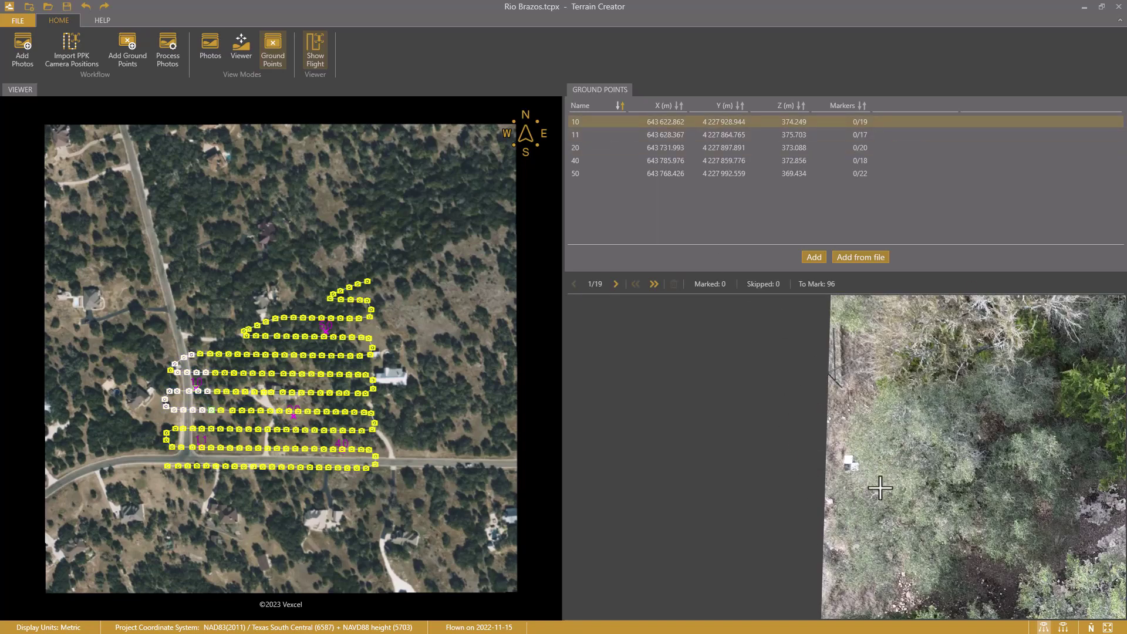
pyautogui.scroll(2, 854, 491)
pyautogui.scroll(6, 855, 491)
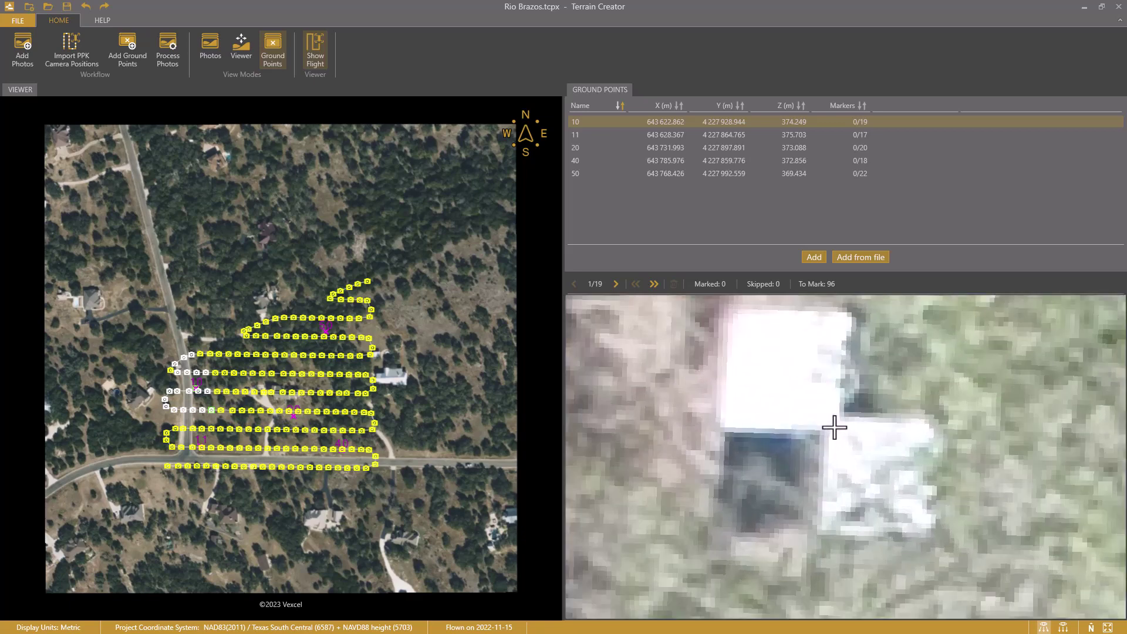
pyautogui.click(835, 424)
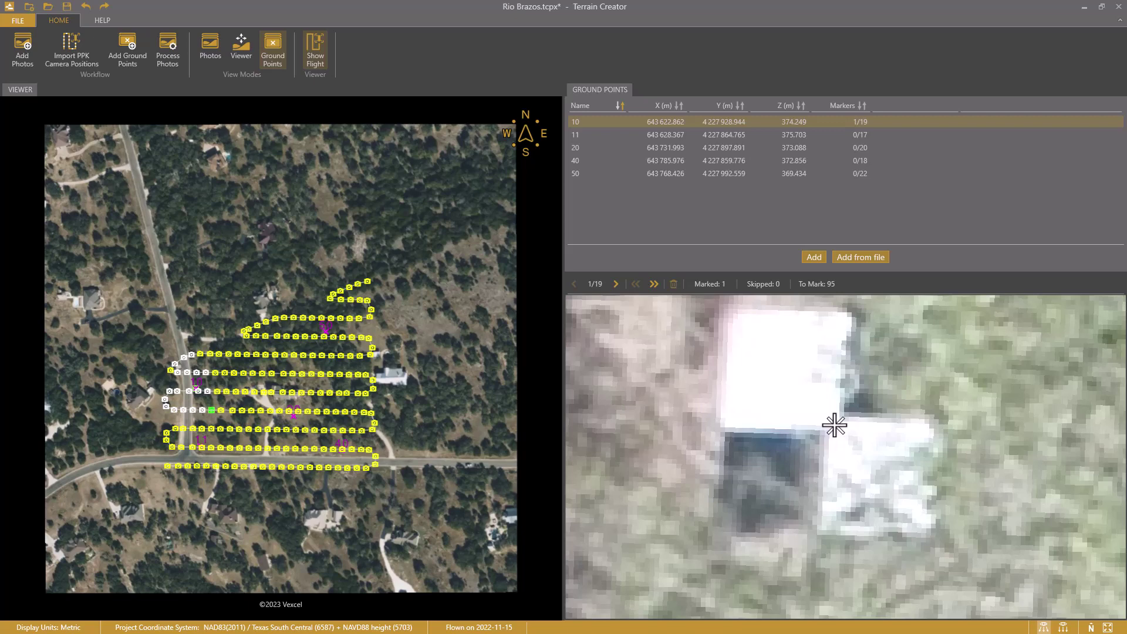
pyautogui.press('Right')
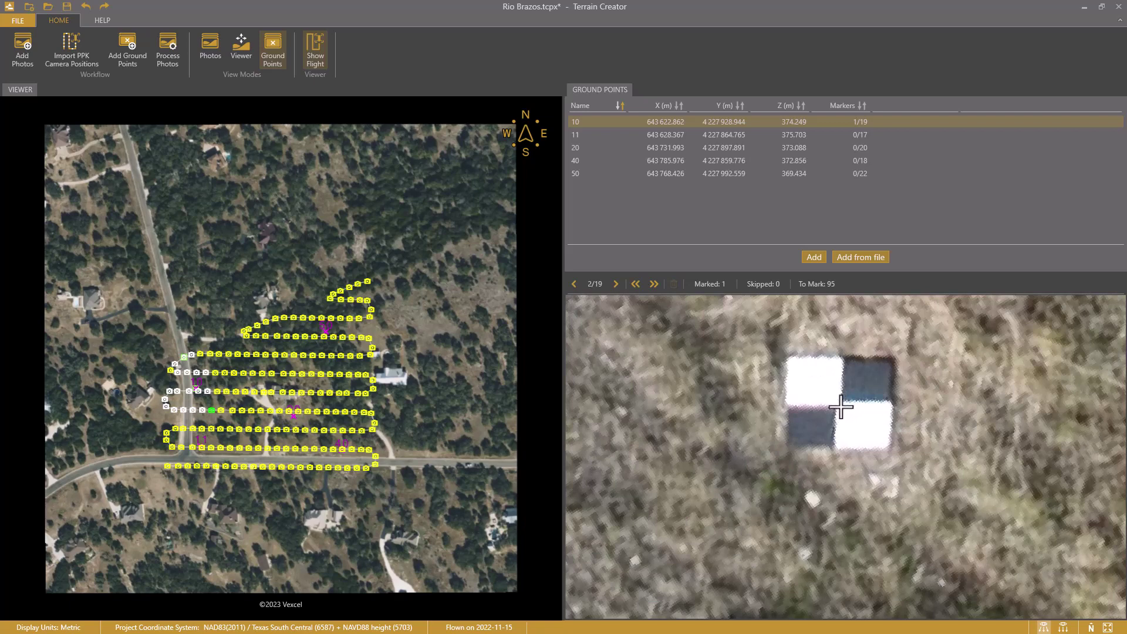
pyautogui.scroll(3, 842, 406)
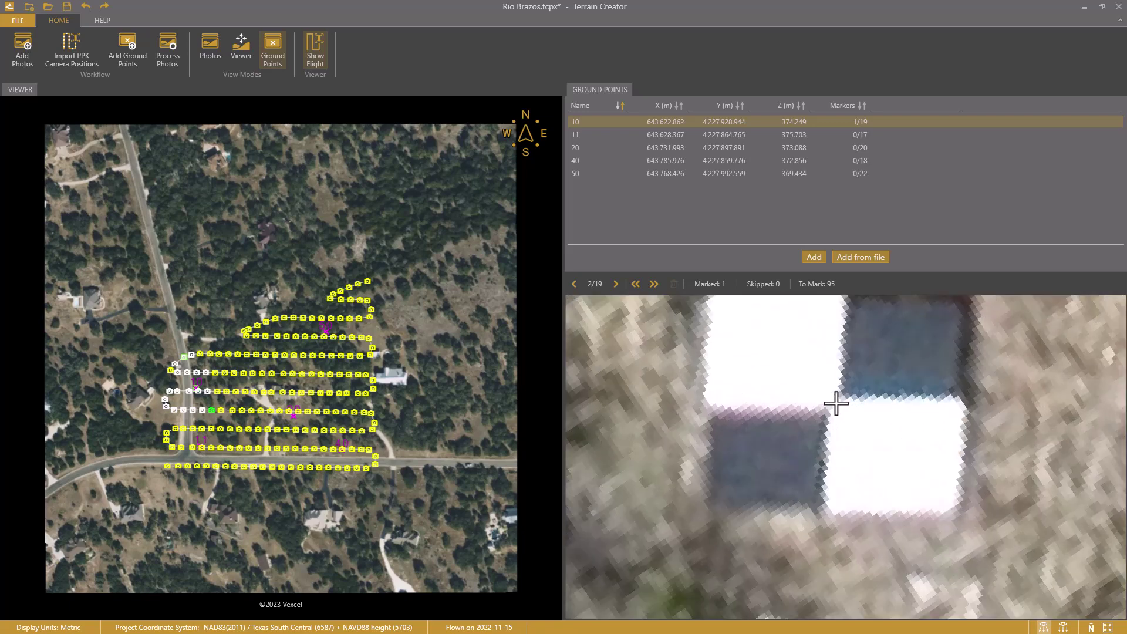
pyautogui.click(833, 405)
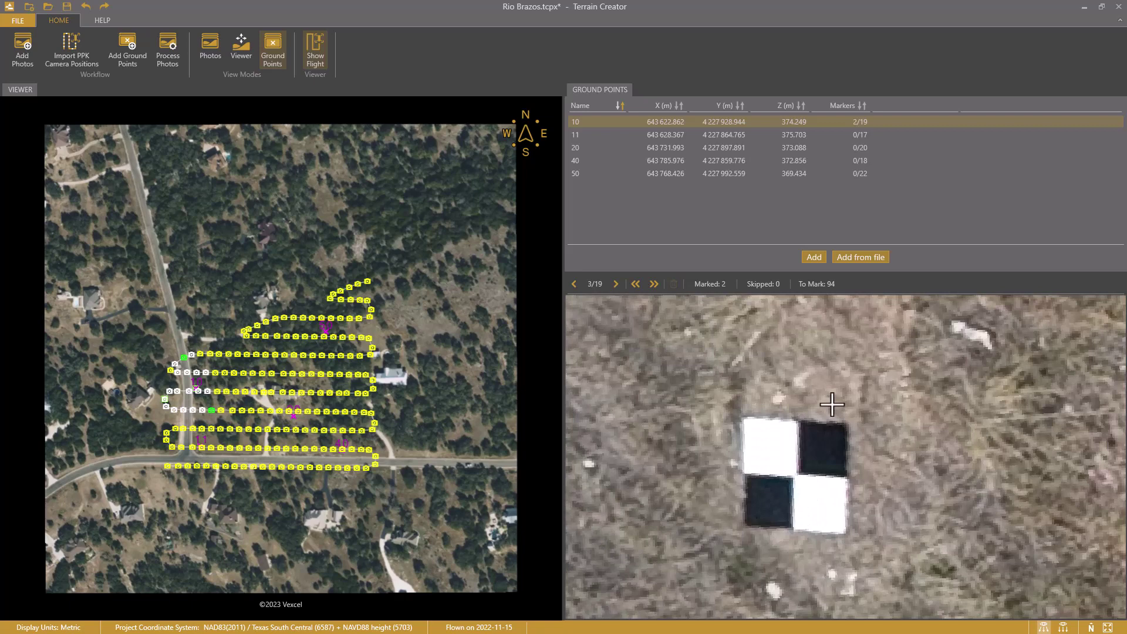
pyautogui.scroll(3, 795, 477)
pyautogui.click(796, 477)
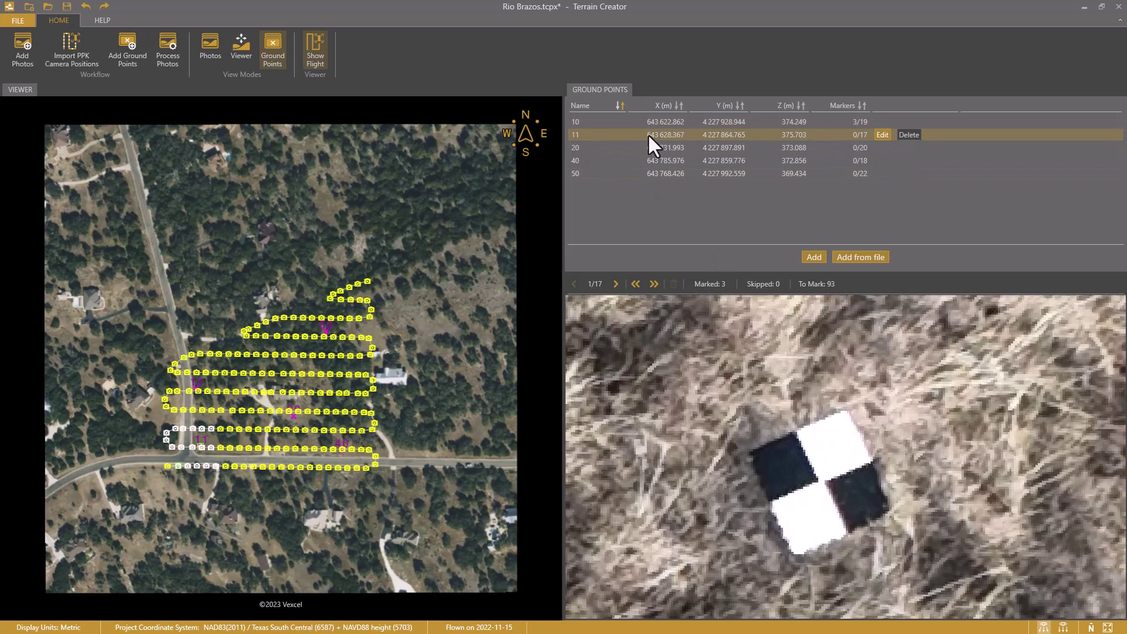
# Step: Mark ground point 11's target centre in two photos
pyautogui.scroll(3, 825, 485)
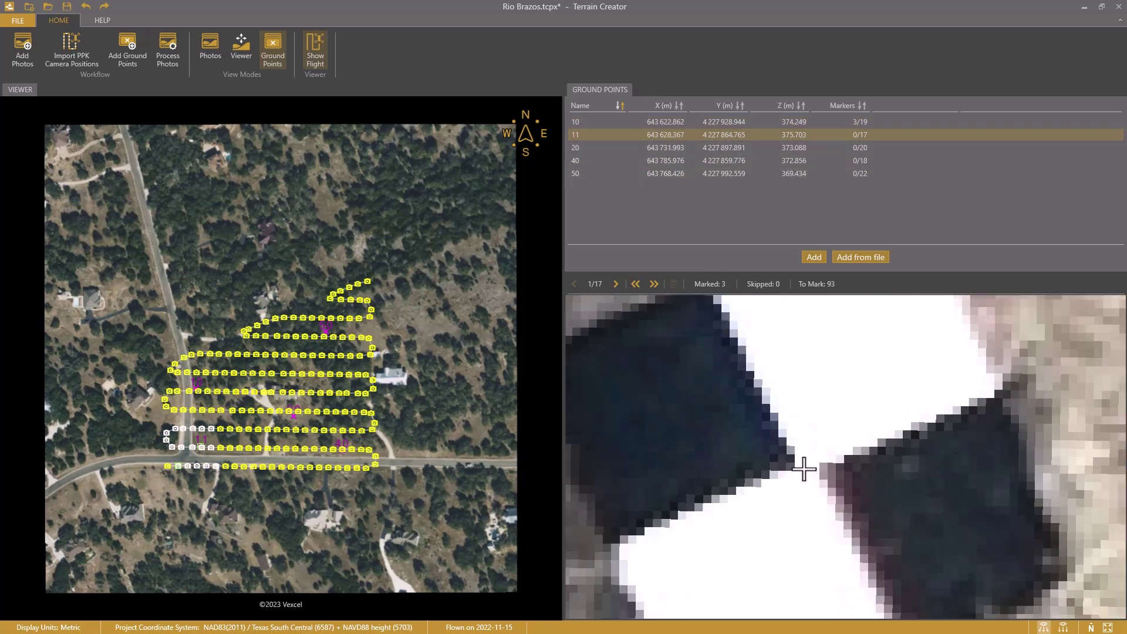
pyautogui.click(806, 468)
pyautogui.scroll(3, 858, 451)
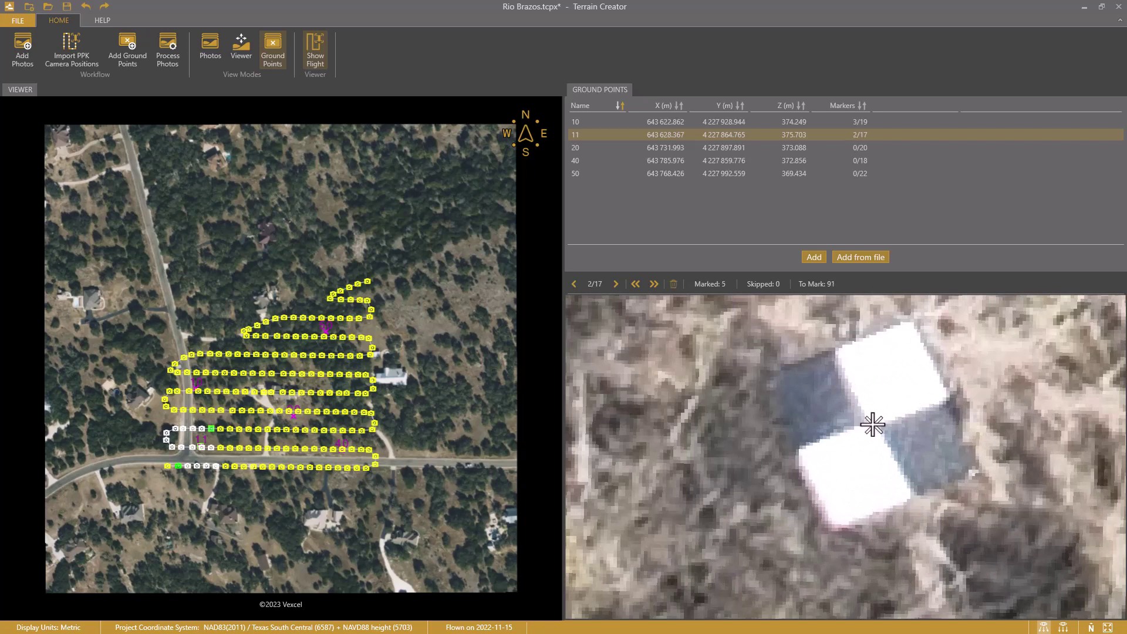
pyautogui.click(872, 426)
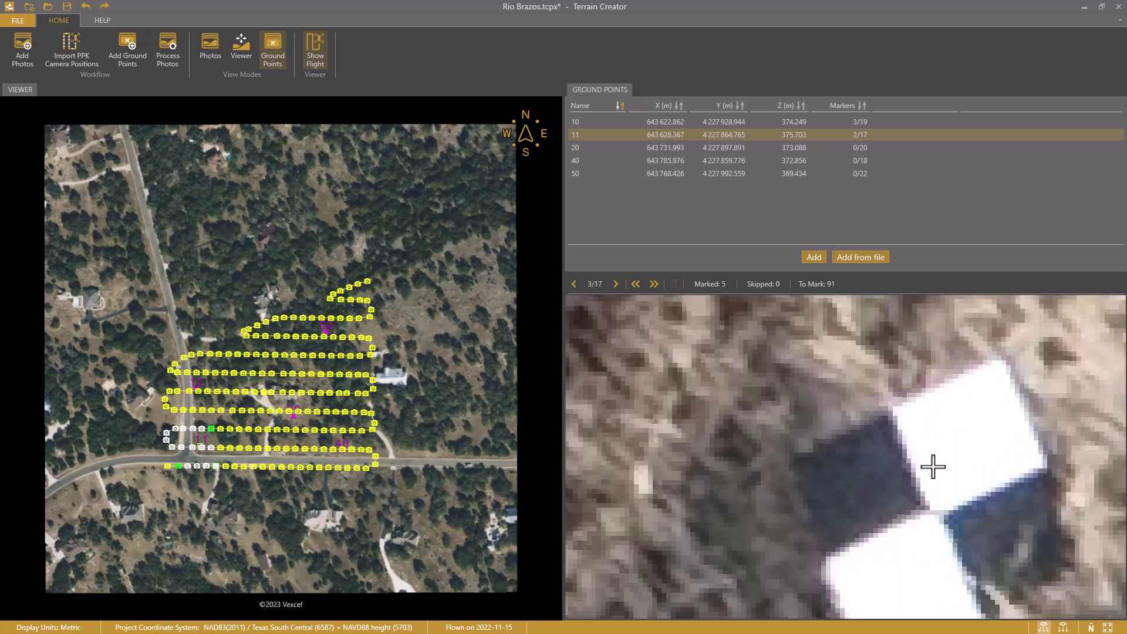
# Step: Add point 11's third marker and mark point 20's target centre in three photos
pyautogui.click(933, 512)
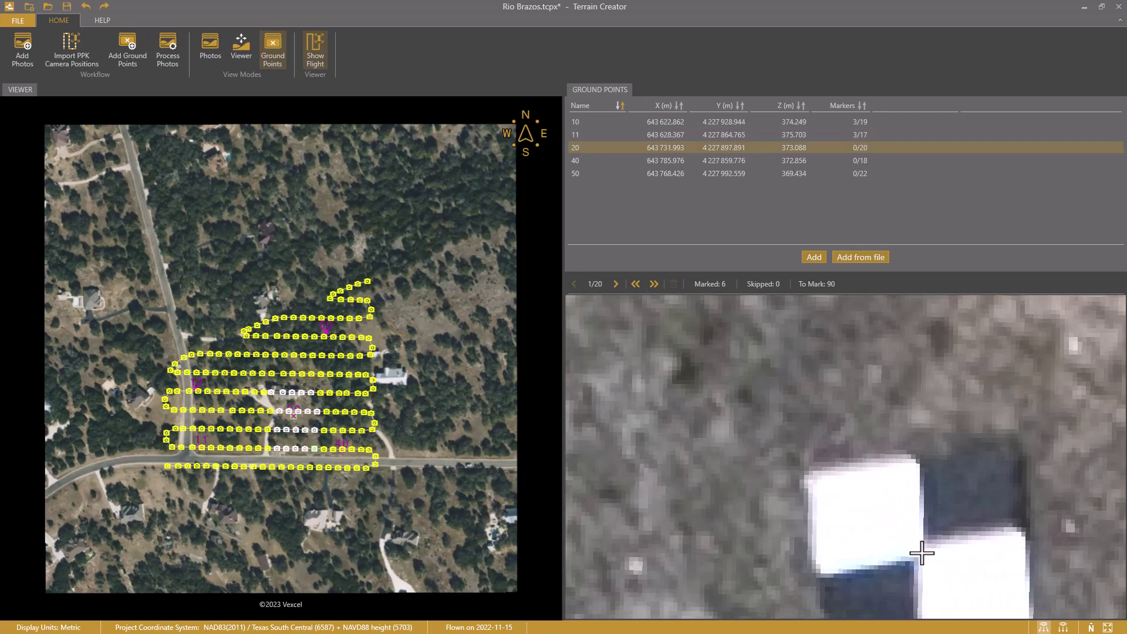
pyautogui.click(923, 553)
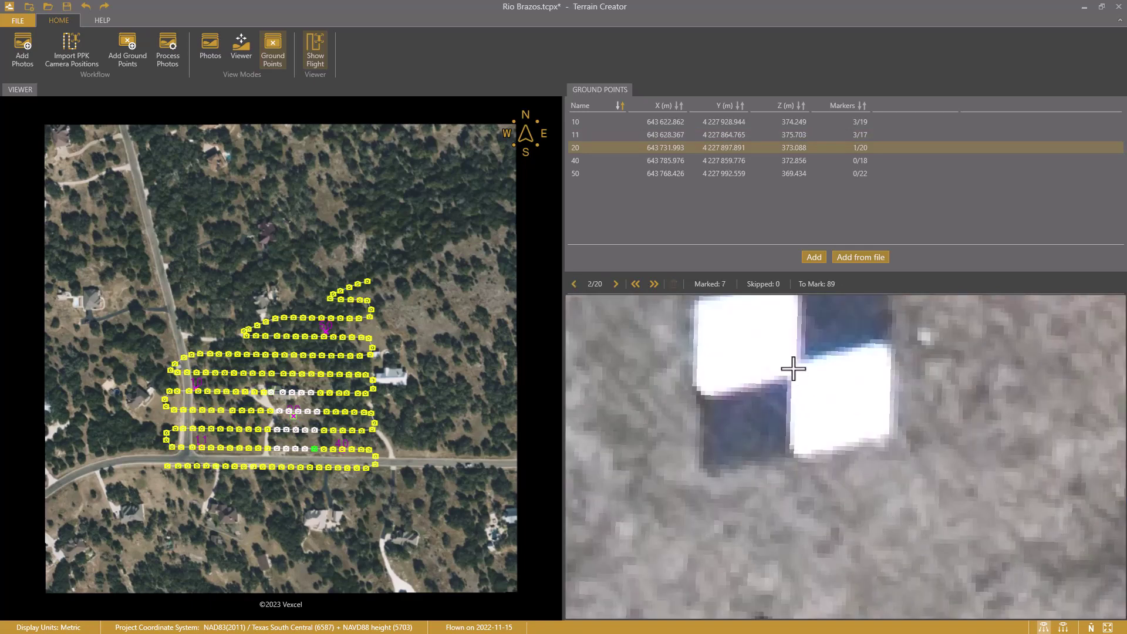
pyautogui.click(794, 370)
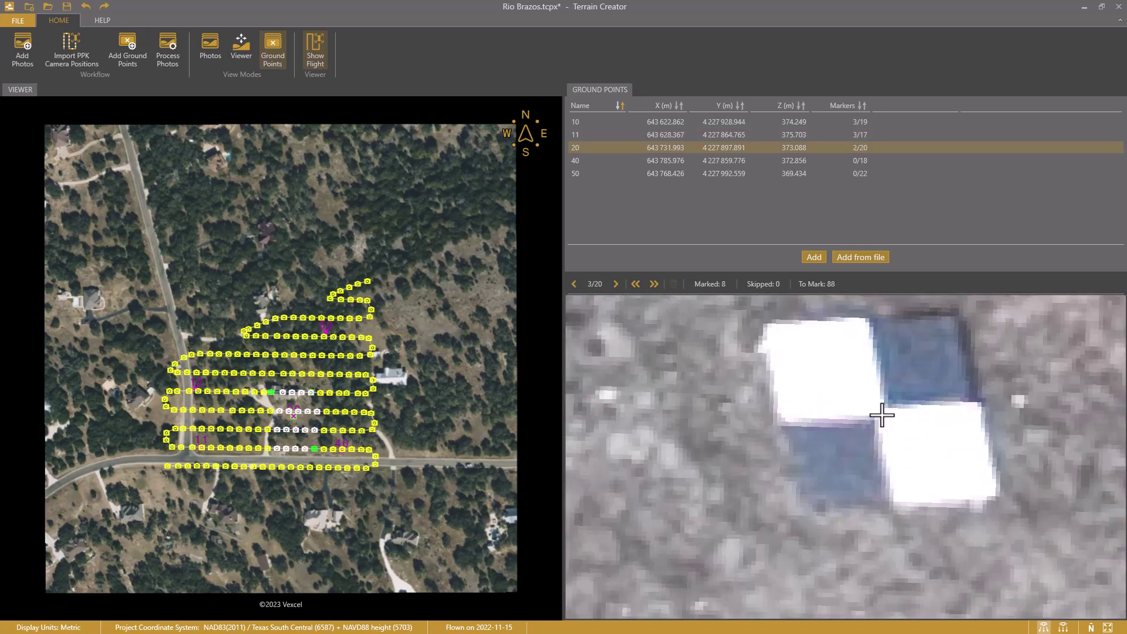
pyautogui.click(881, 415)
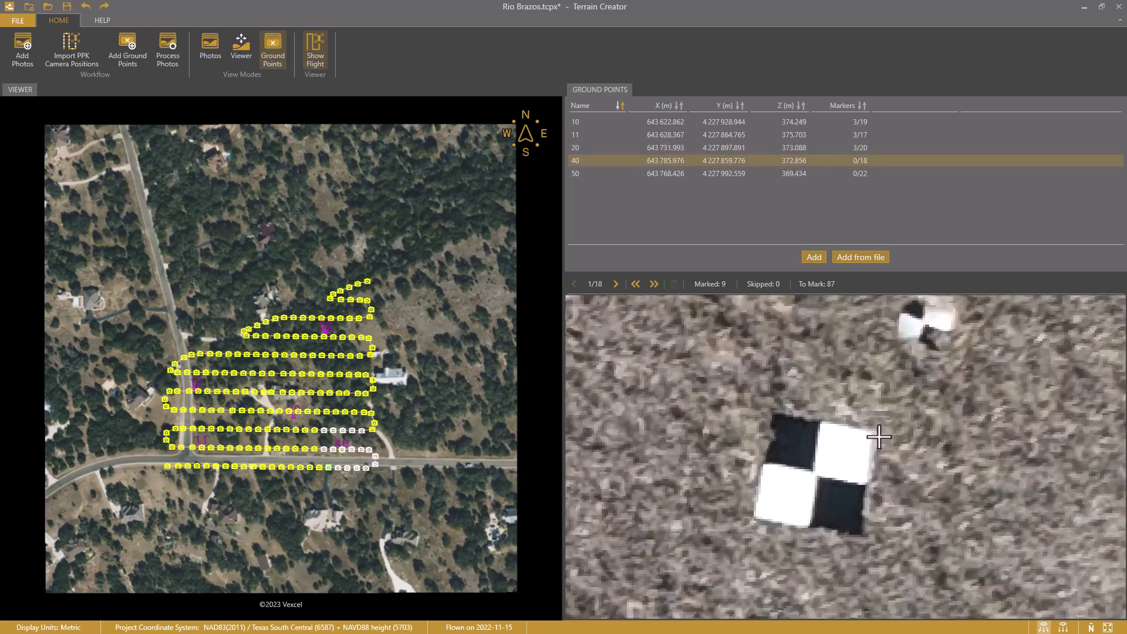
# Step: Mark point 40's target in three photos and correct one marker onto the exact centre
pyautogui.scroll(2, 819, 481)
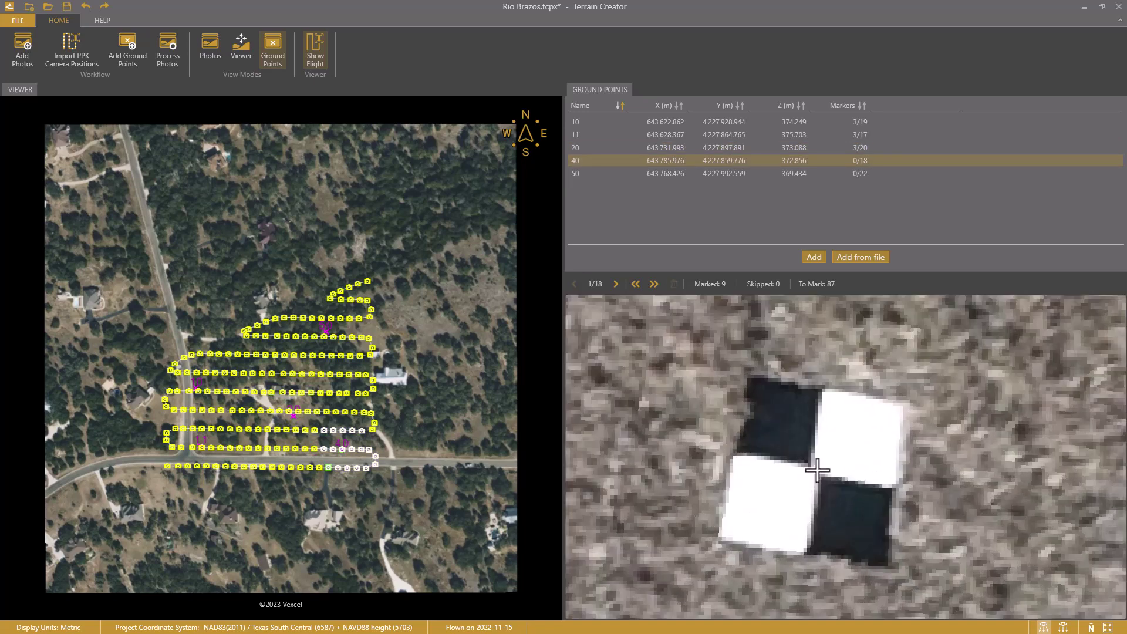
pyautogui.click(817, 470)
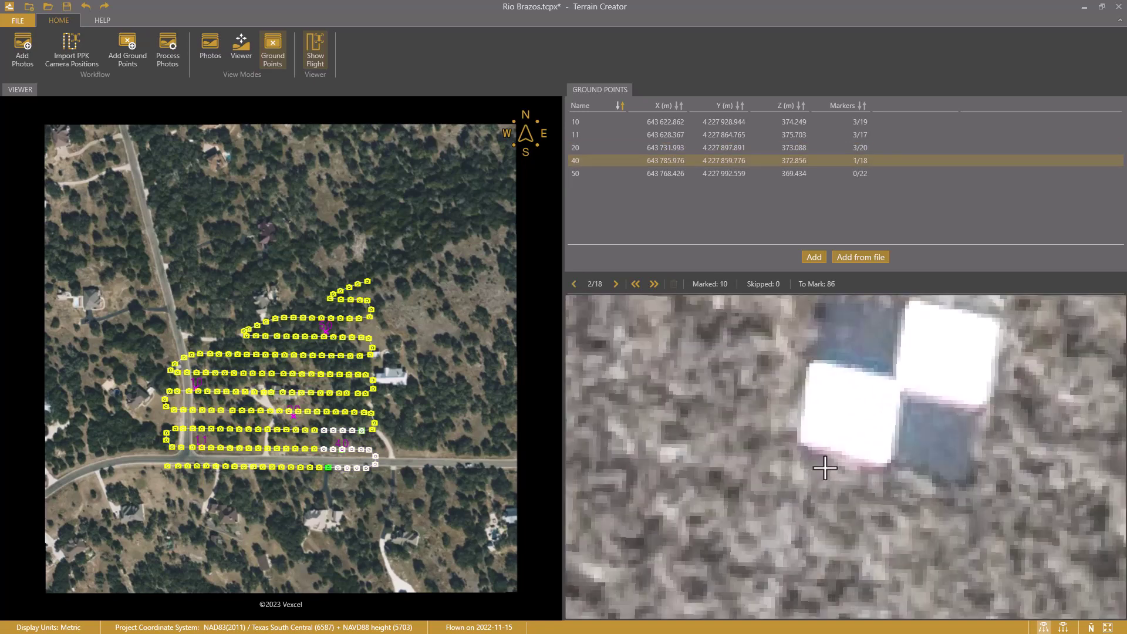
pyautogui.click(901, 387)
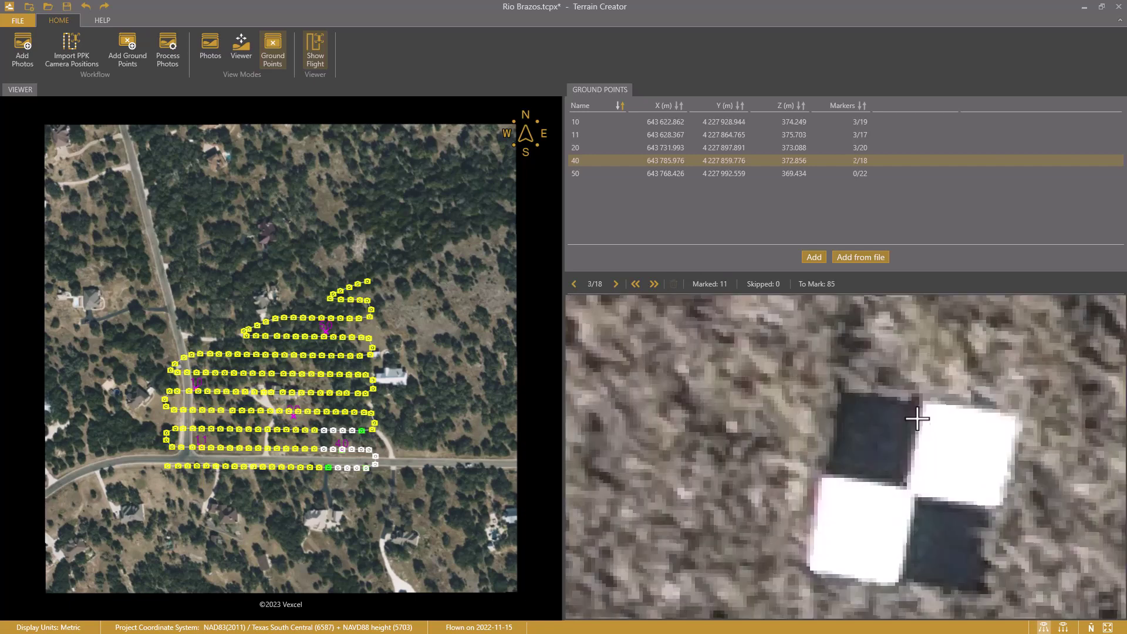
pyautogui.click(982, 439)
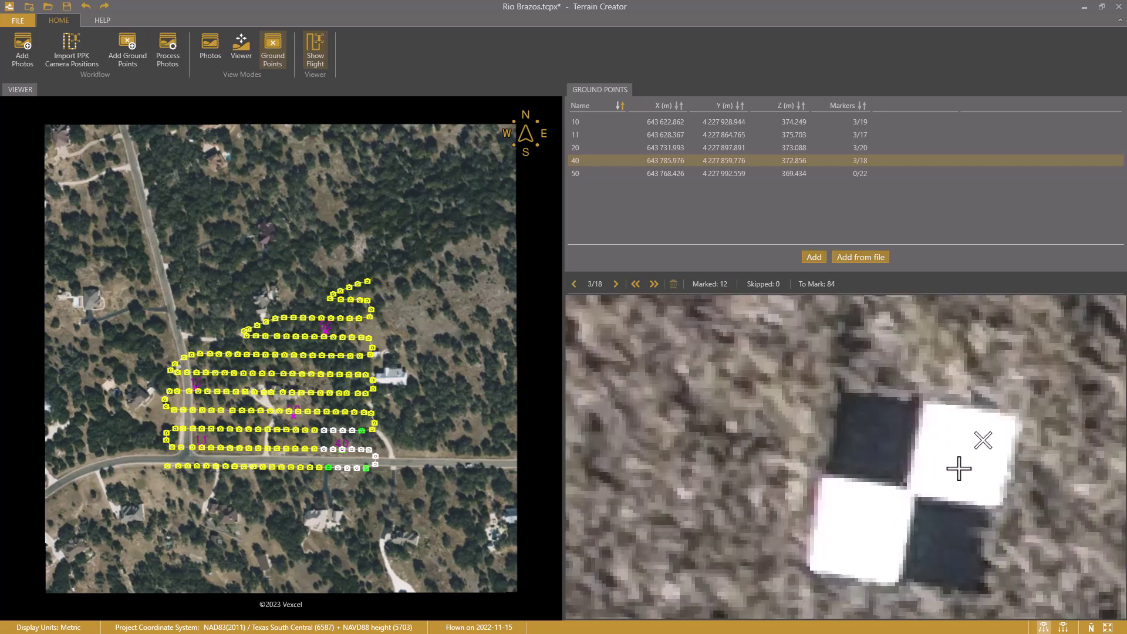
pyautogui.click(910, 494)
# Step: Mark point 50's target in three photos, skipping one unusable photo
pyautogui.press('Down')
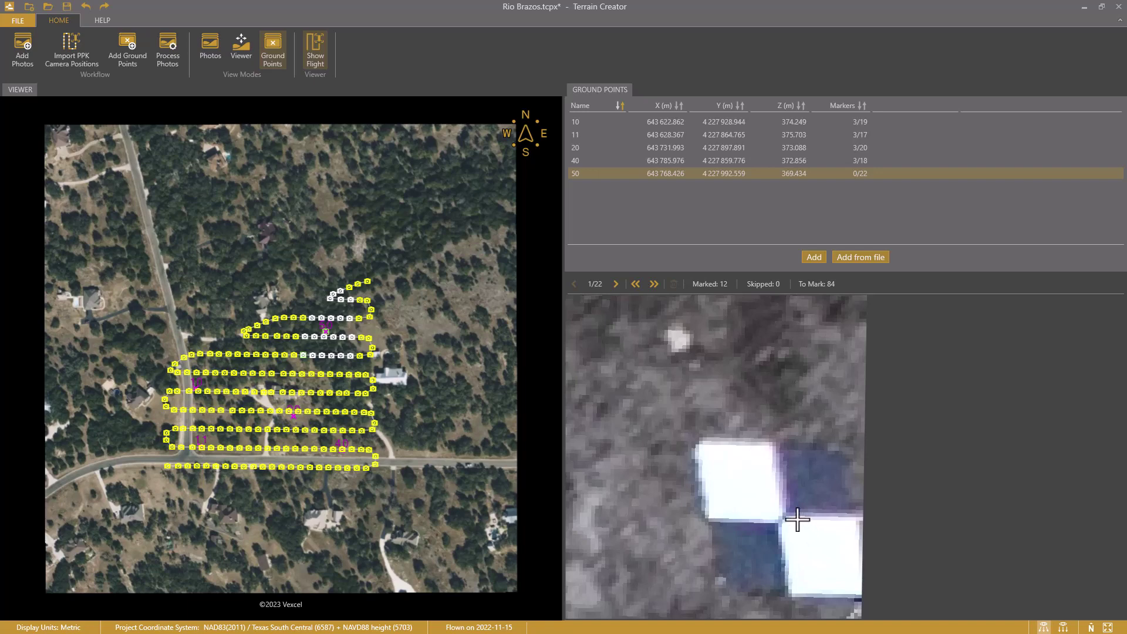
pyautogui.press('Right')
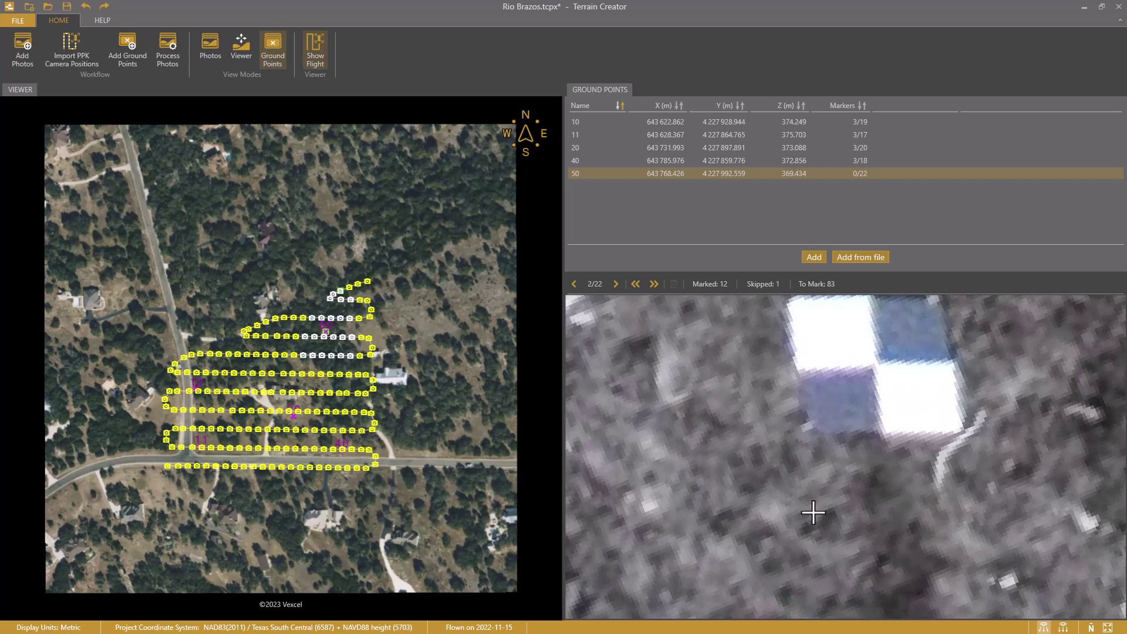
pyautogui.click(878, 364)
pyautogui.click(799, 533)
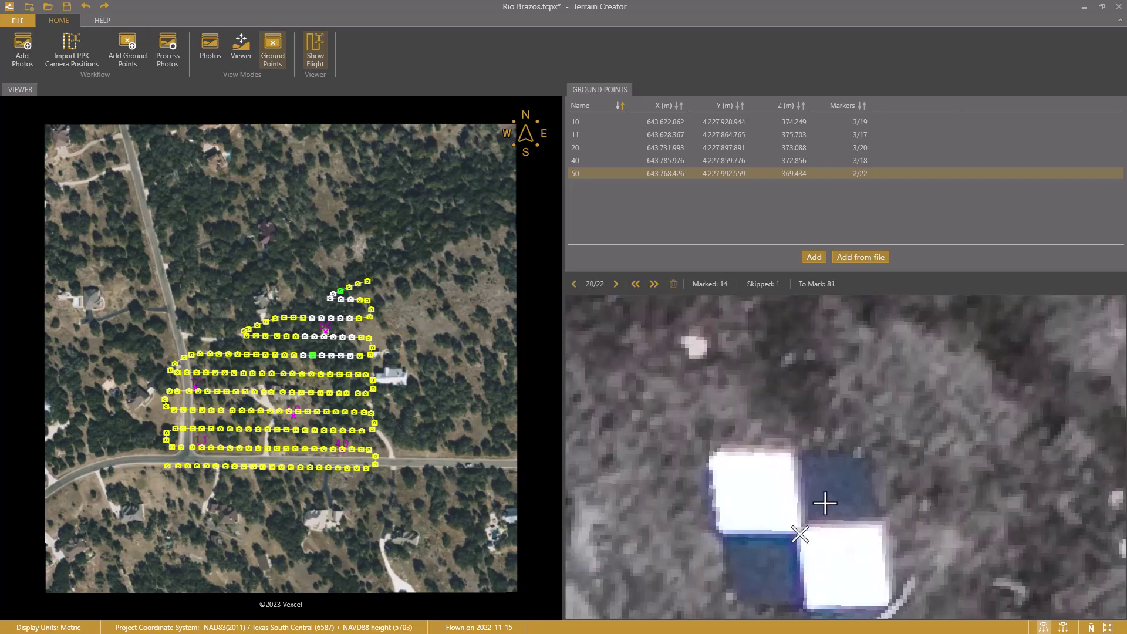
pyautogui.click(919, 483)
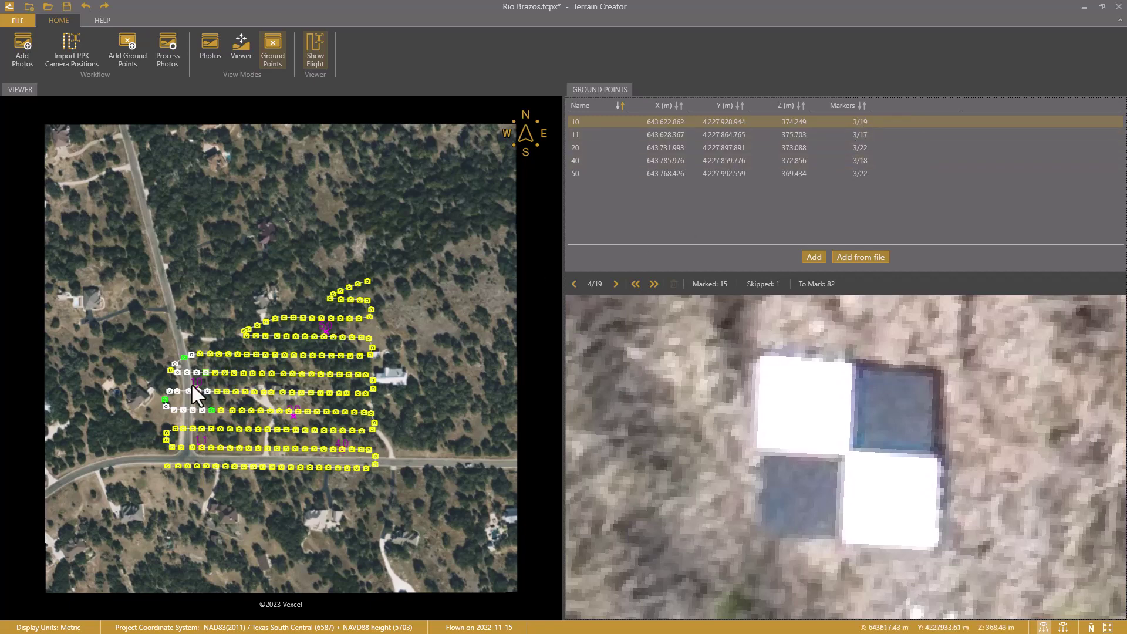
# Step: Add three more target markers each to ground points 10 and 11, reaching six
pyautogui.scroll(5, 192, 385)
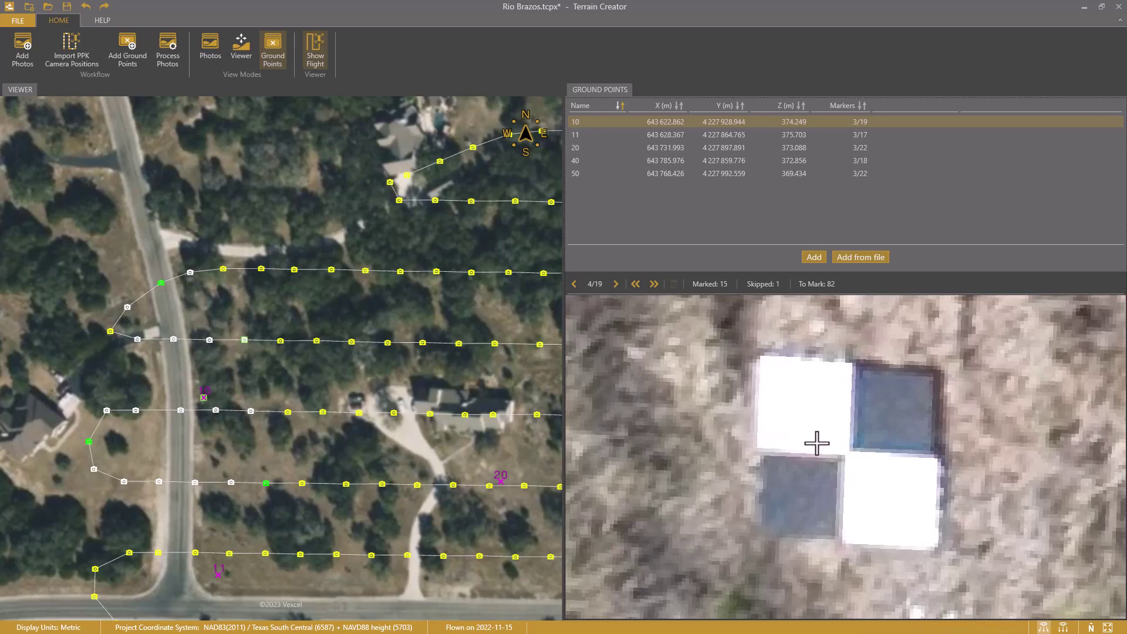
pyautogui.click(845, 454)
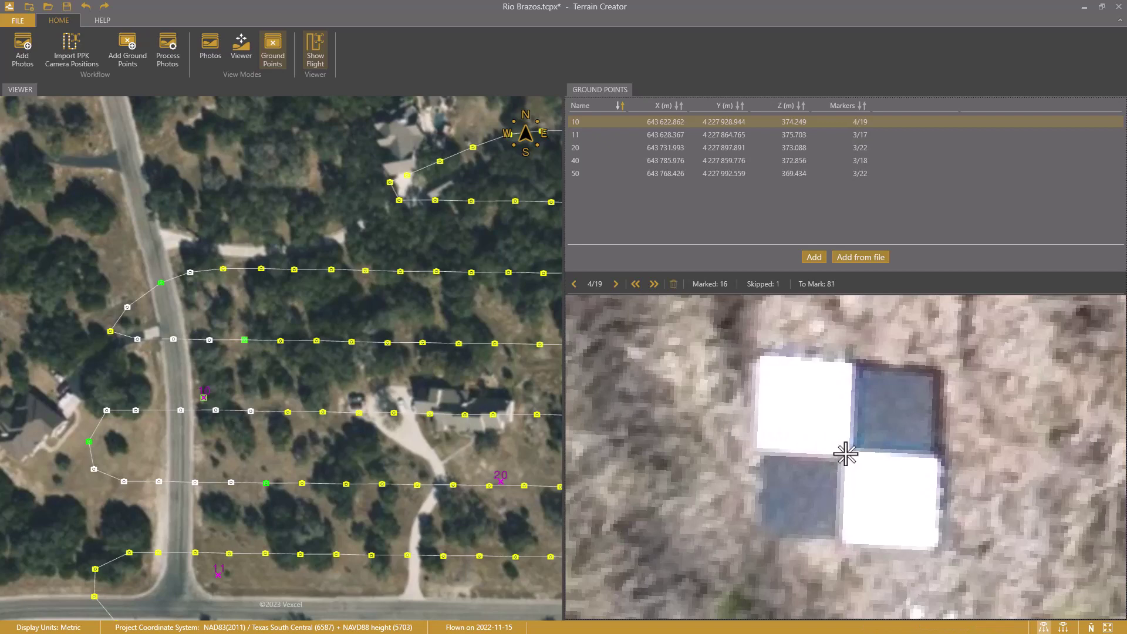
pyautogui.click(844, 457)
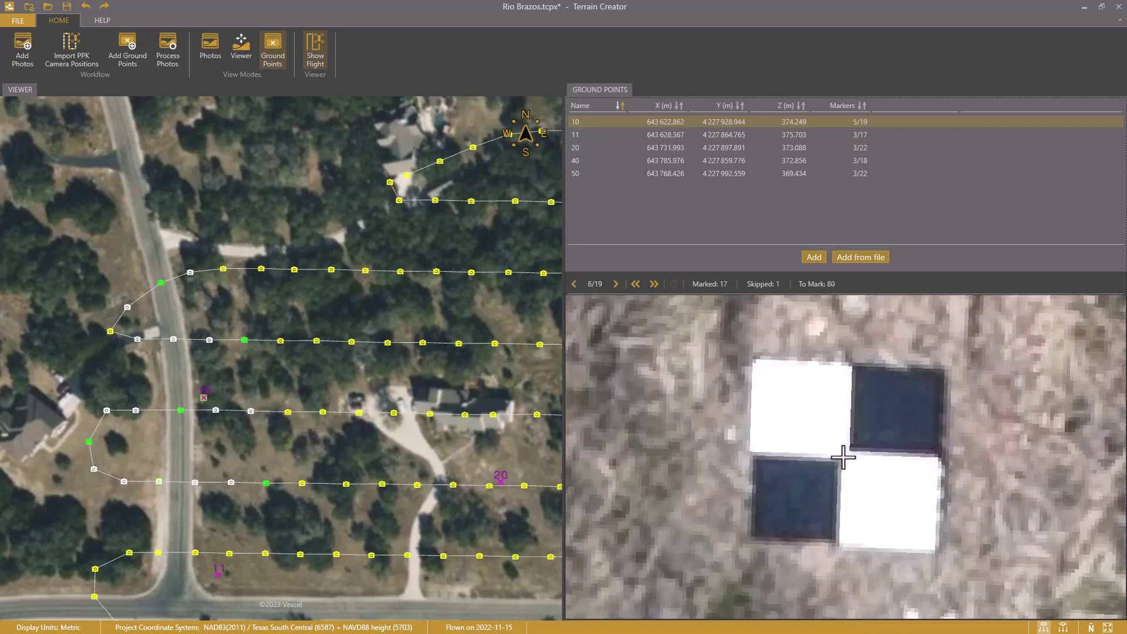
pyautogui.click(847, 455)
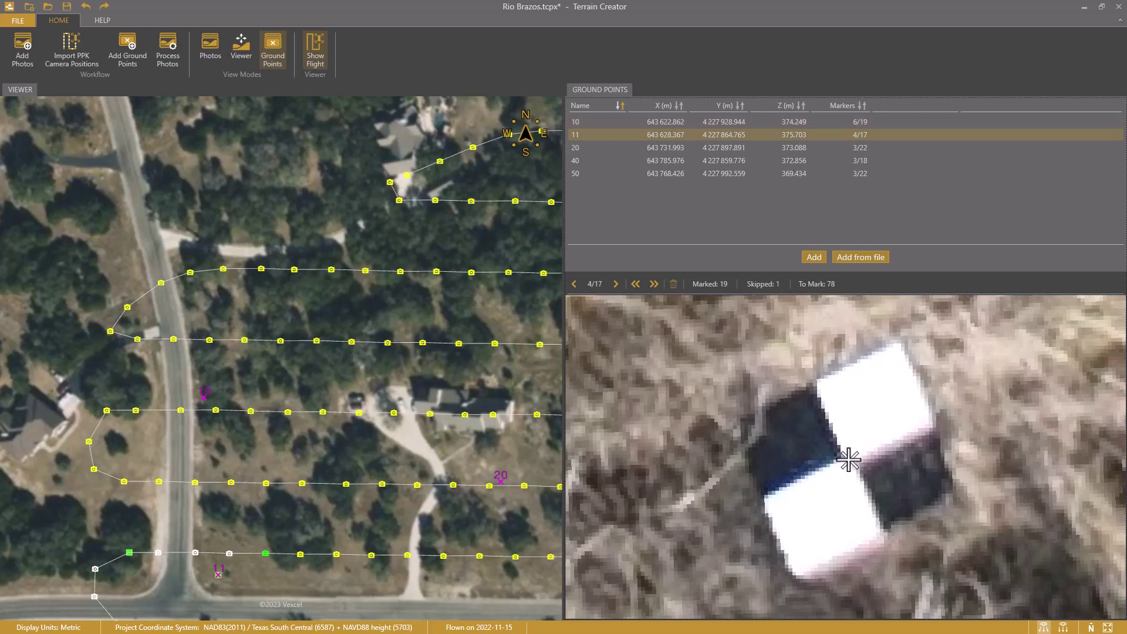
pyautogui.click(847, 458)
pyautogui.click(846, 457)
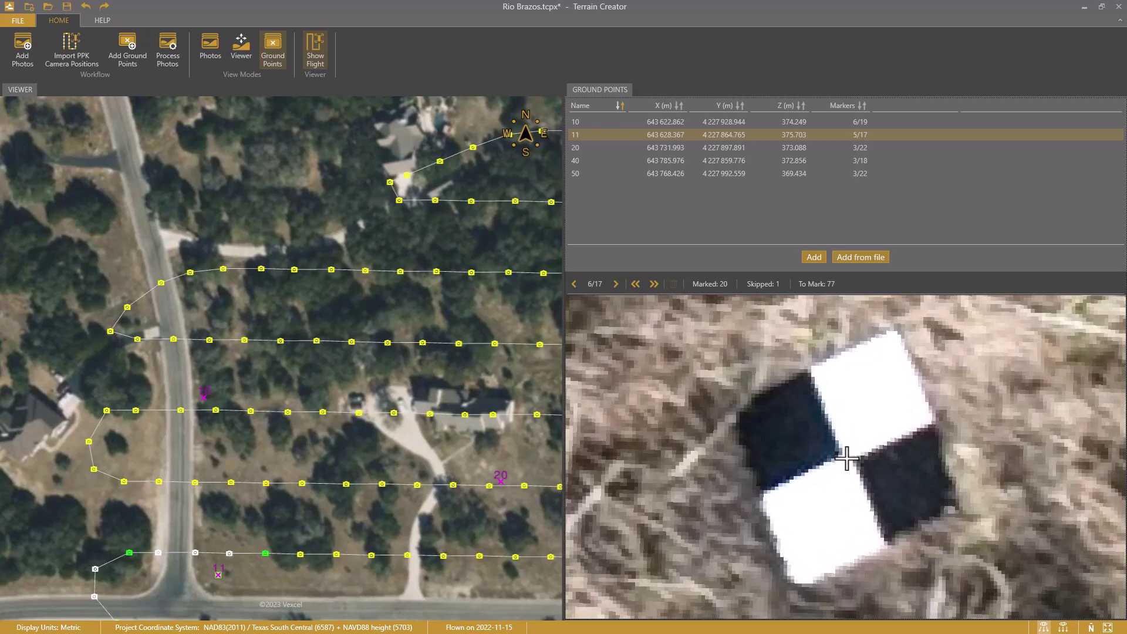
pyautogui.click(847, 459)
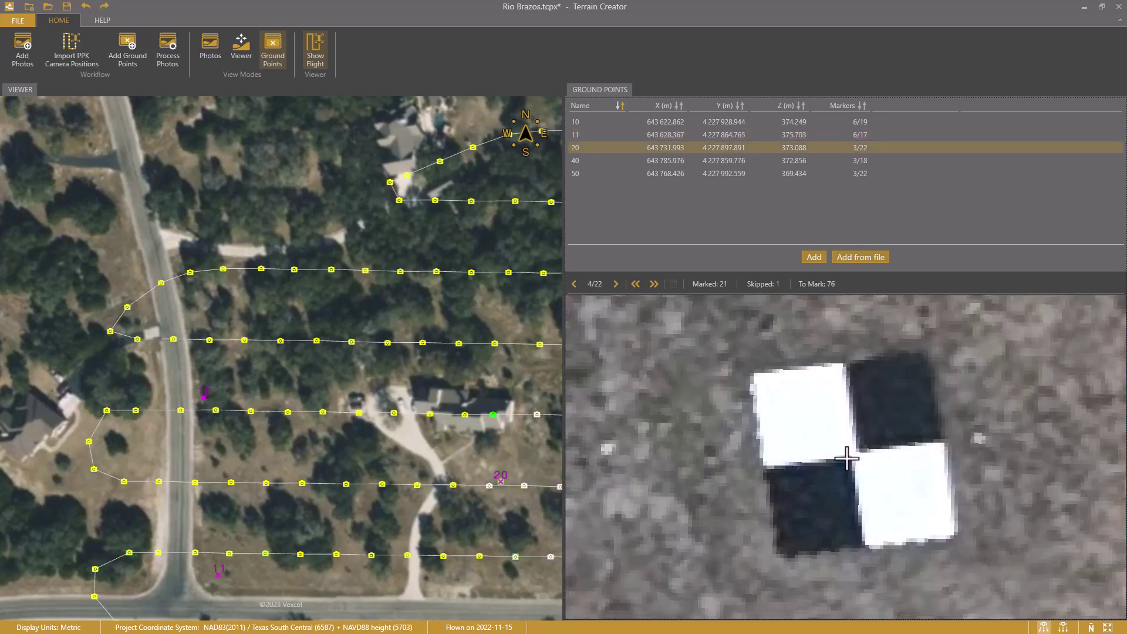
# Step: Add three more target markers each to ground points 20, 40 and 50, reaching six
pyautogui.click(852, 456)
pyautogui.click(853, 456)
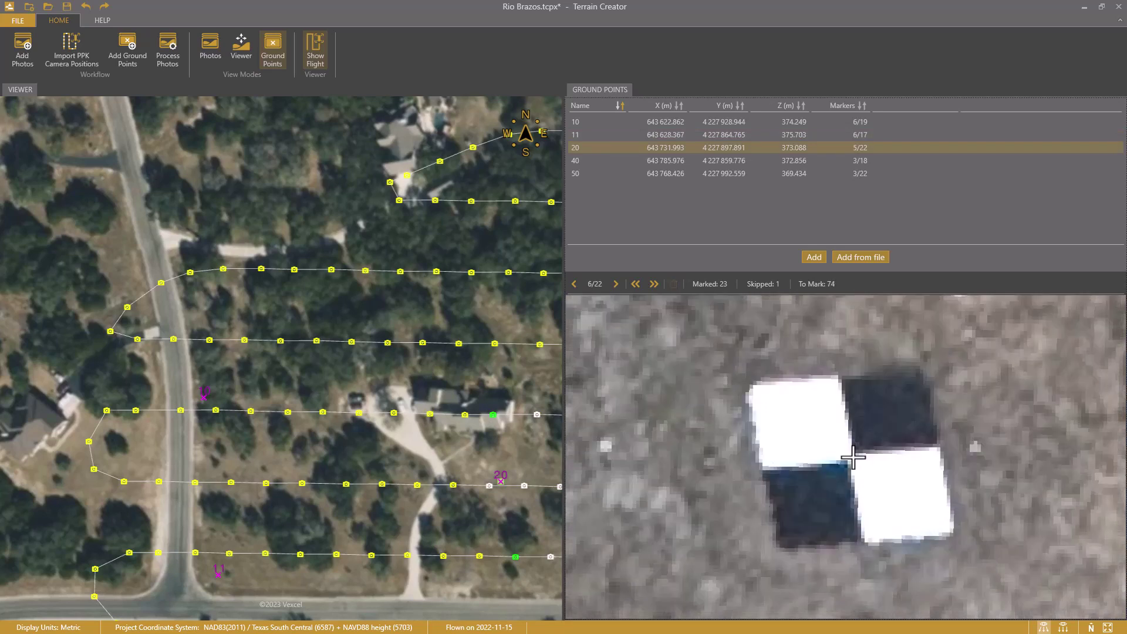
pyautogui.click(847, 458)
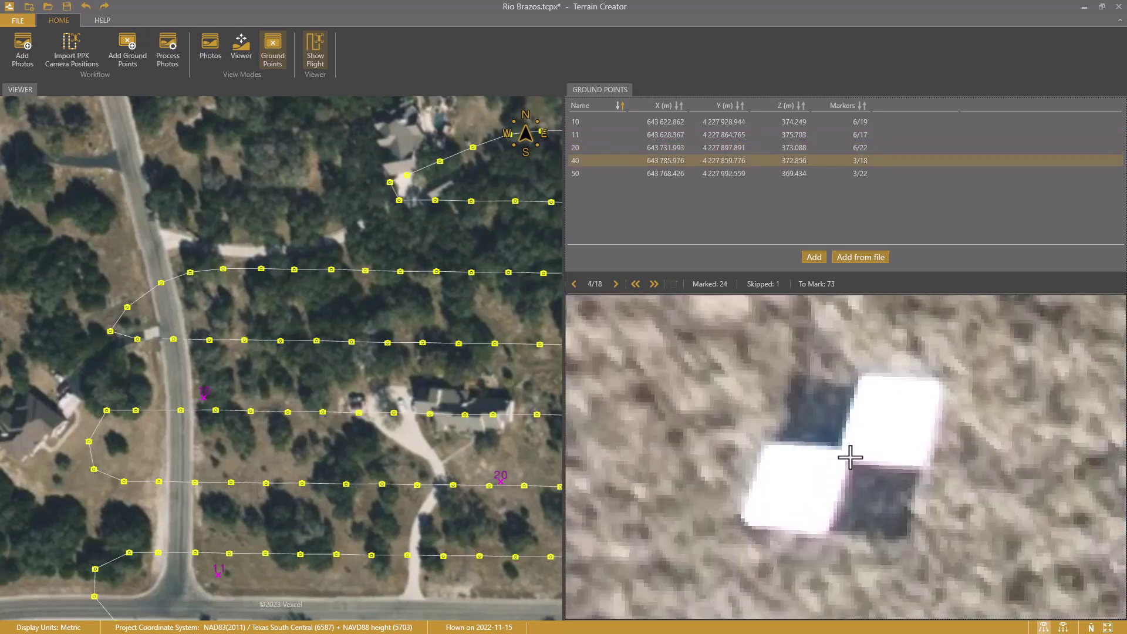
pyautogui.click(845, 457)
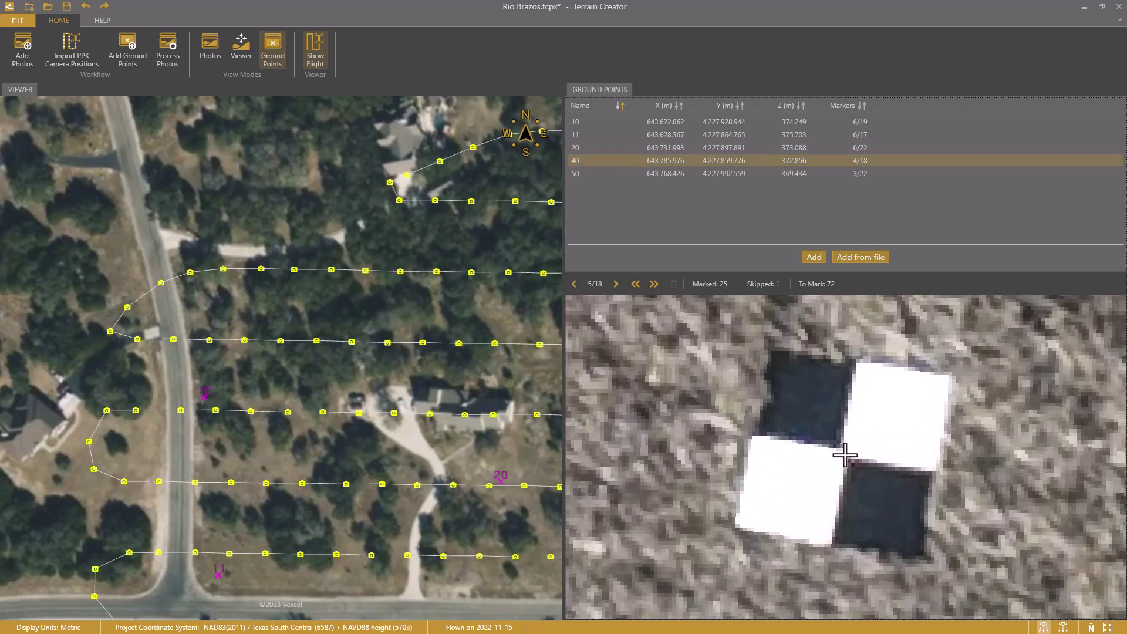
pyautogui.click(845, 457)
pyautogui.click(845, 456)
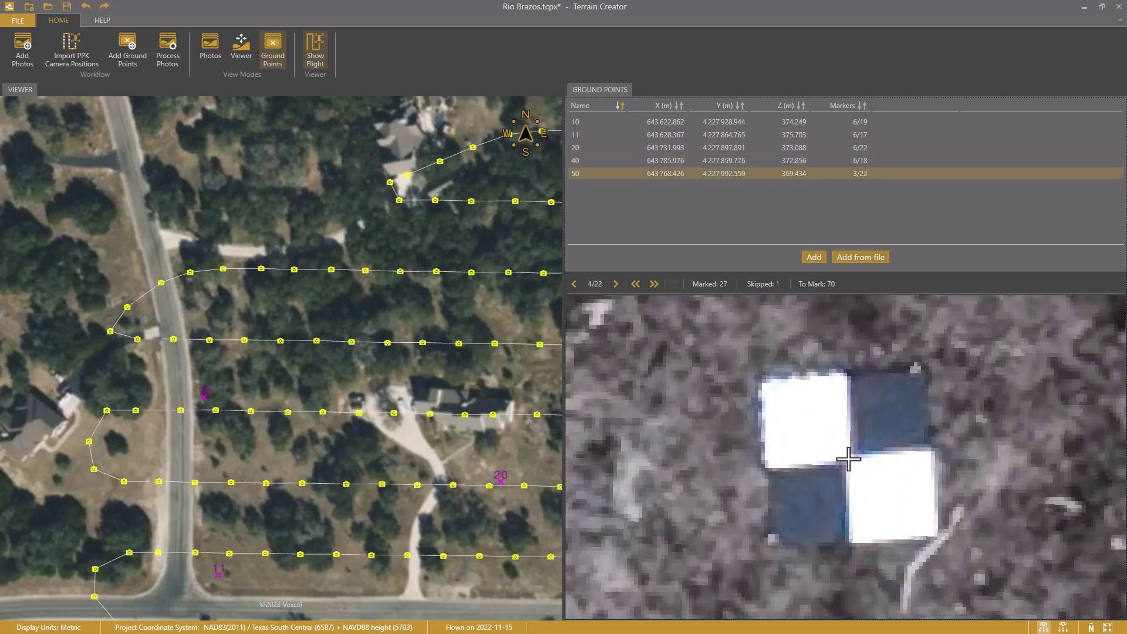
pyautogui.click(849, 460)
pyautogui.click(849, 460)
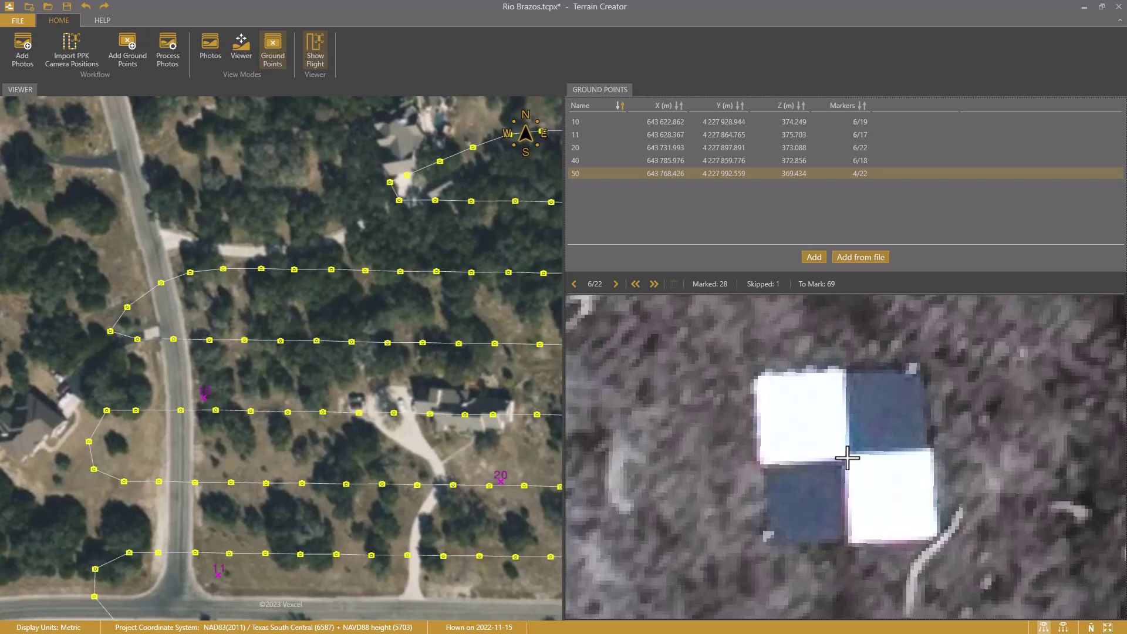
pyautogui.click(845, 457)
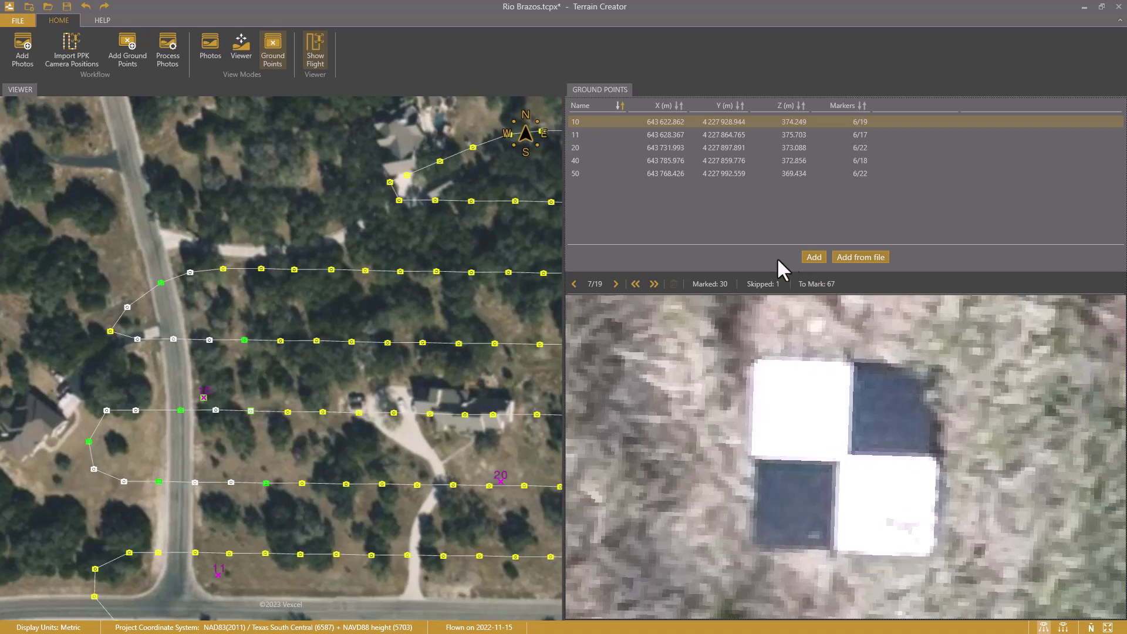
# Step: Process the photos, then view the result in the Hillshade, Elevation and Orthomosaic lenses
pyautogui.click(167, 56)
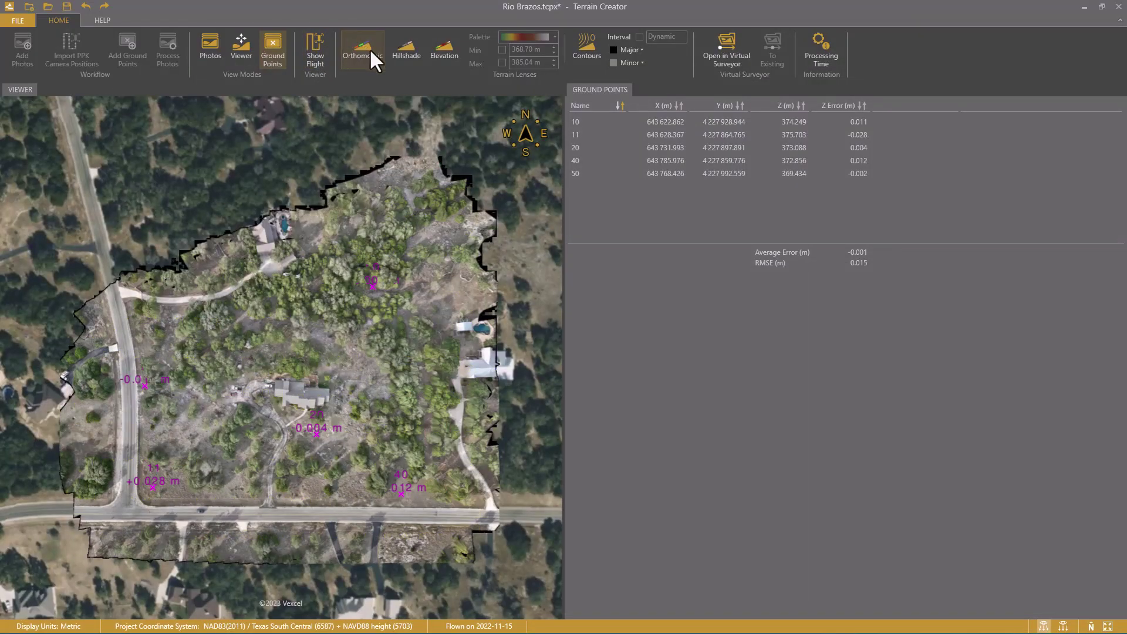
pyautogui.click(407, 51)
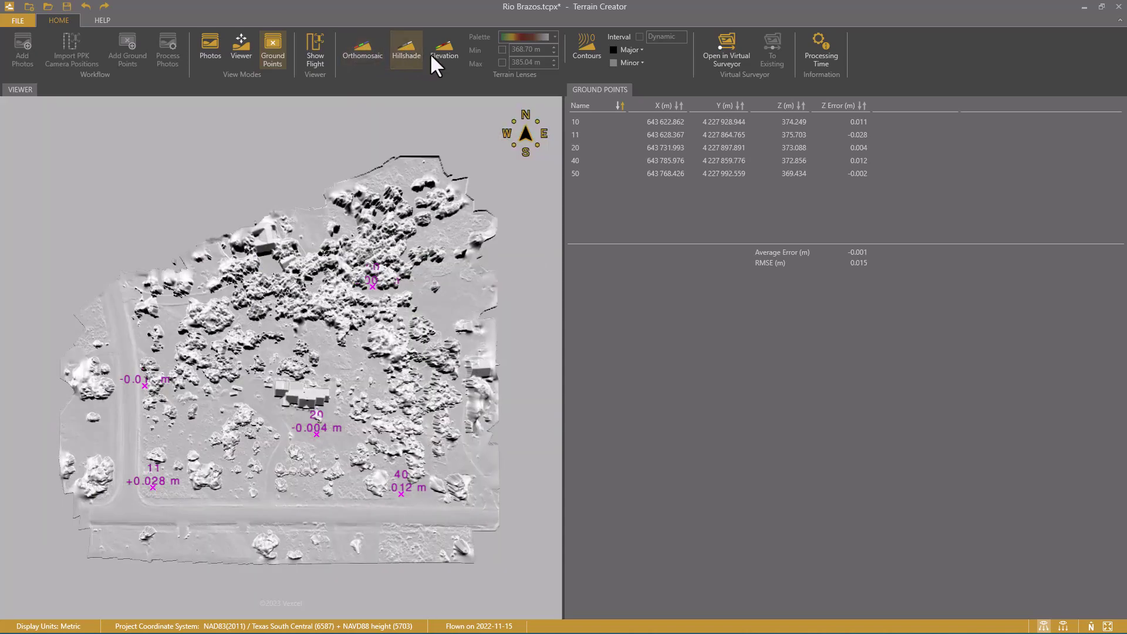
pyautogui.click(452, 55)
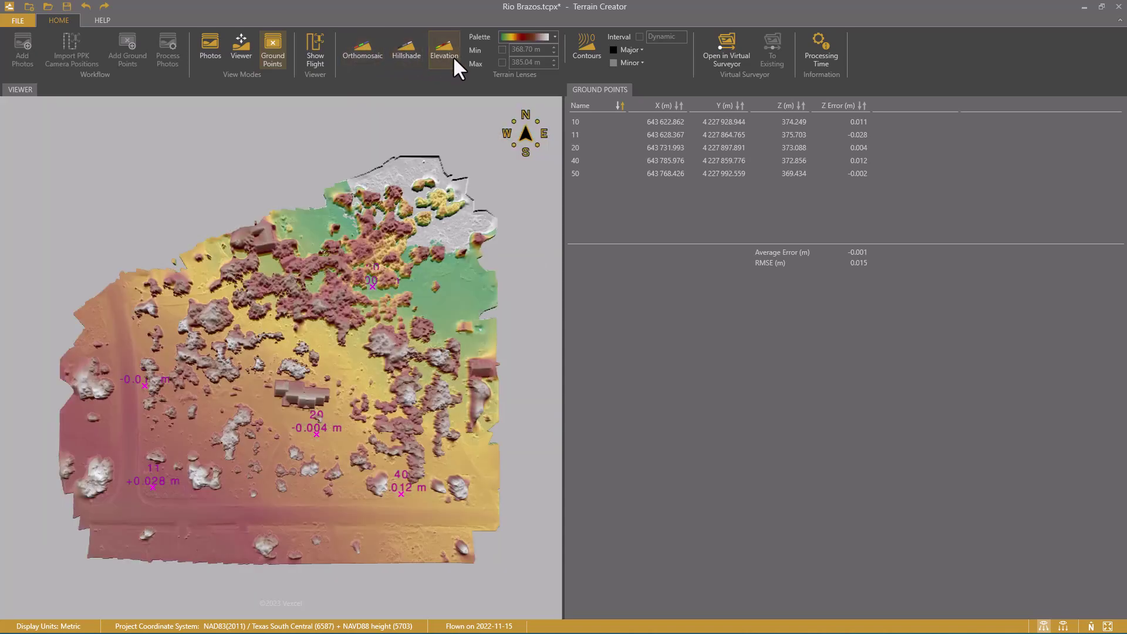
pyautogui.click(368, 61)
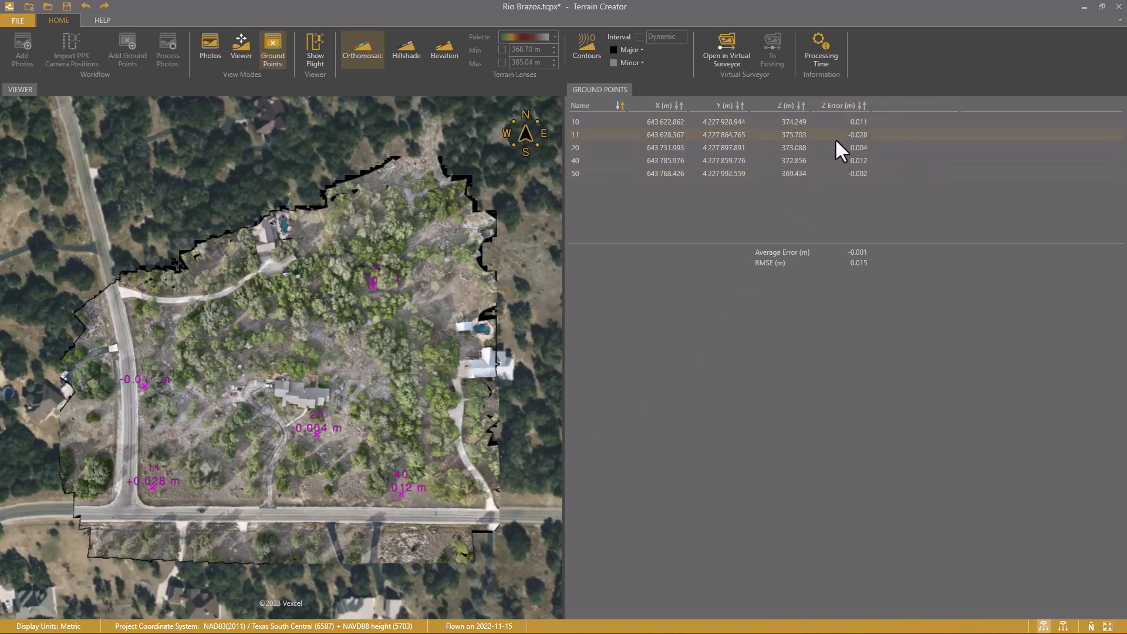
# Step: Sort ground points by Z error, inspect points 50 and 11 top-down, then open in Virtual Surveyor
pyautogui.click(838, 105)
pyautogui.click(577, 121)
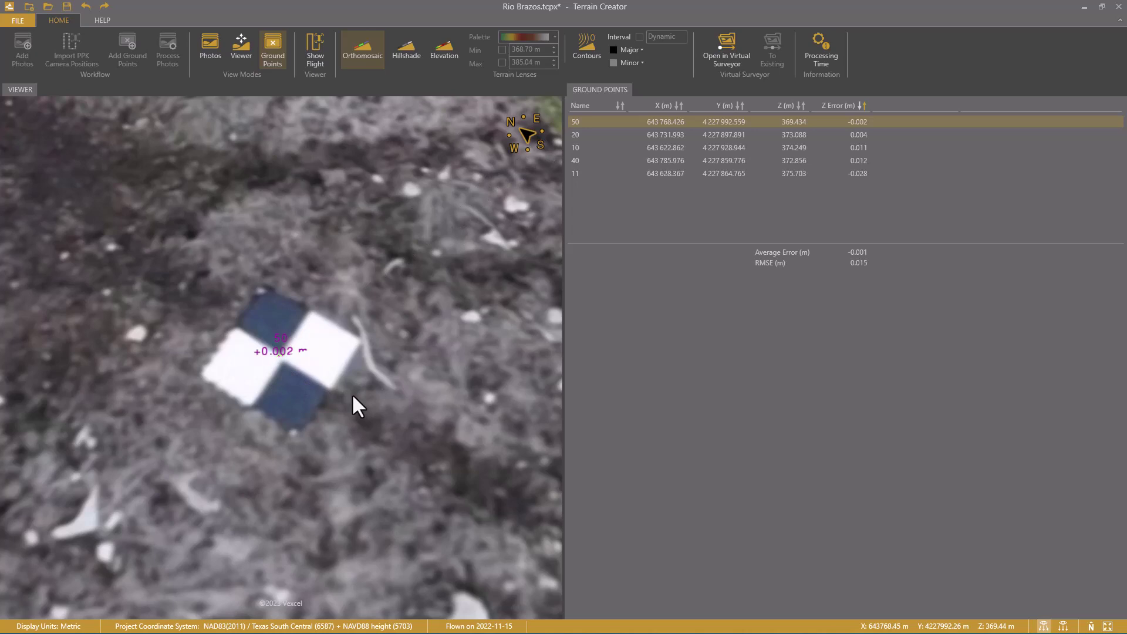
pyautogui.click(1068, 628)
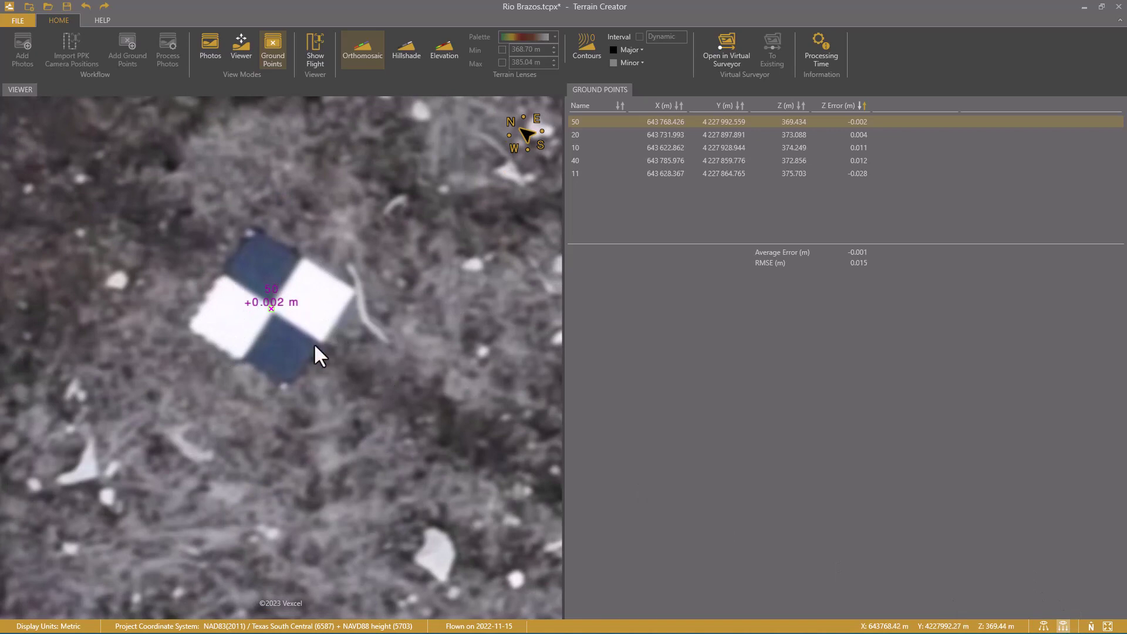
pyautogui.click(576, 174)
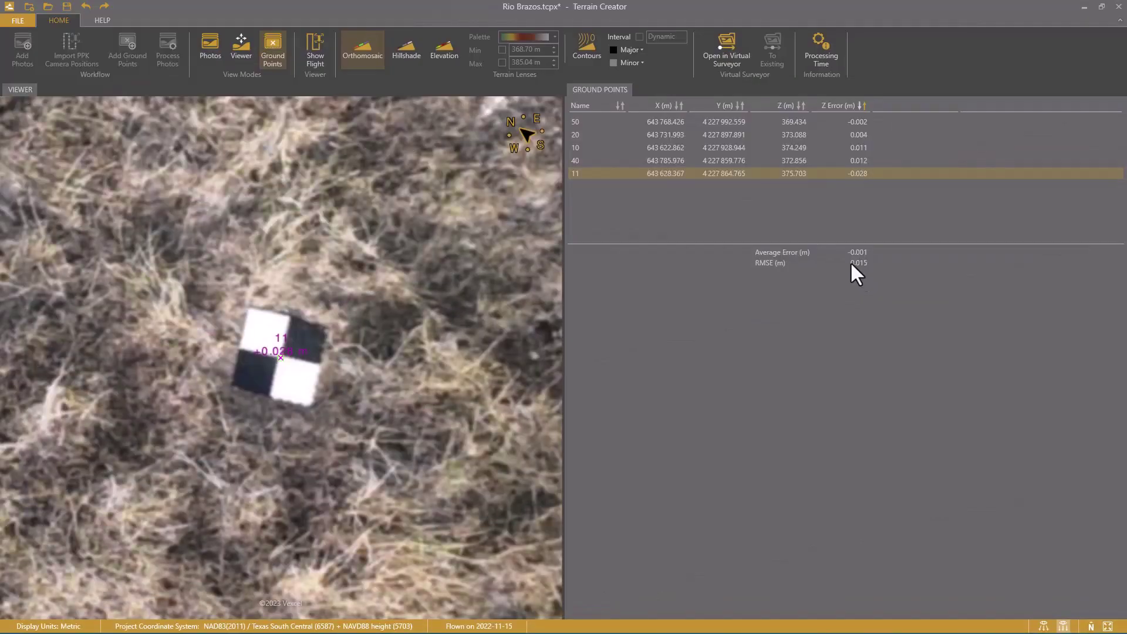
pyautogui.click(731, 51)
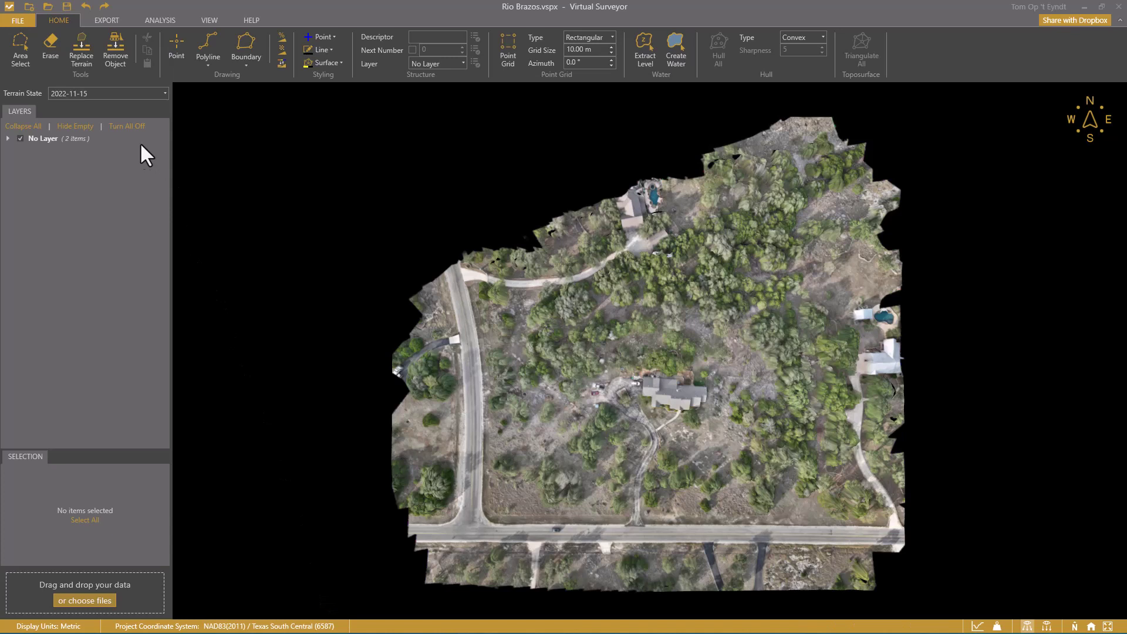
pyautogui.click(112, 93)
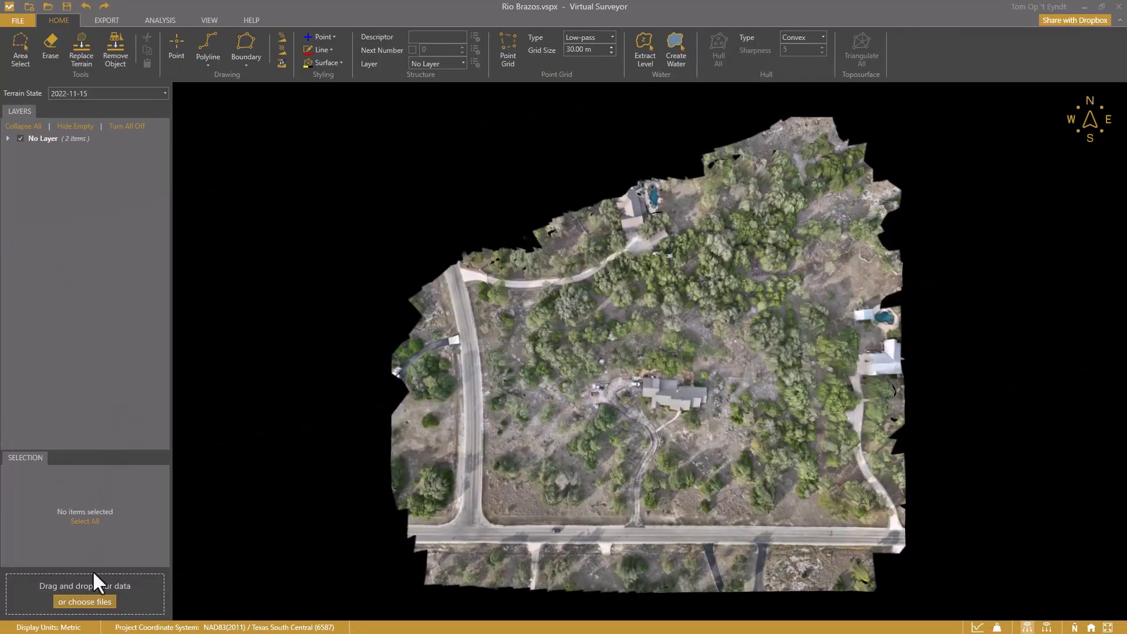
# Step: Import 'ground check points - 120.csv' onto the terrain
pyautogui.click(96, 597)
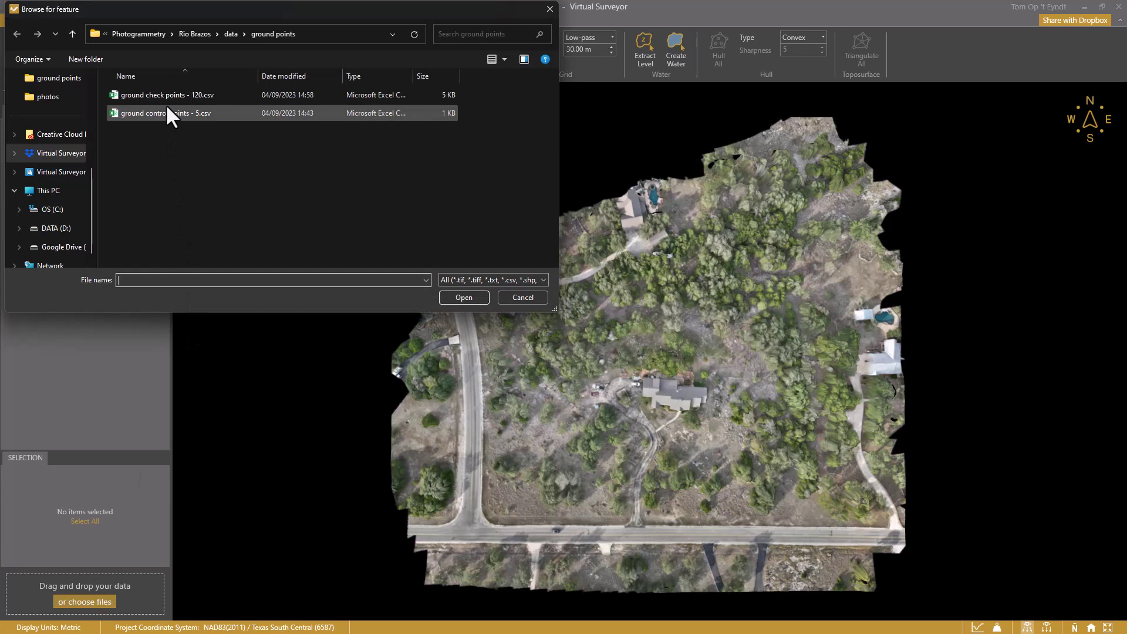
pyautogui.click(168, 94)
pyautogui.click(467, 300)
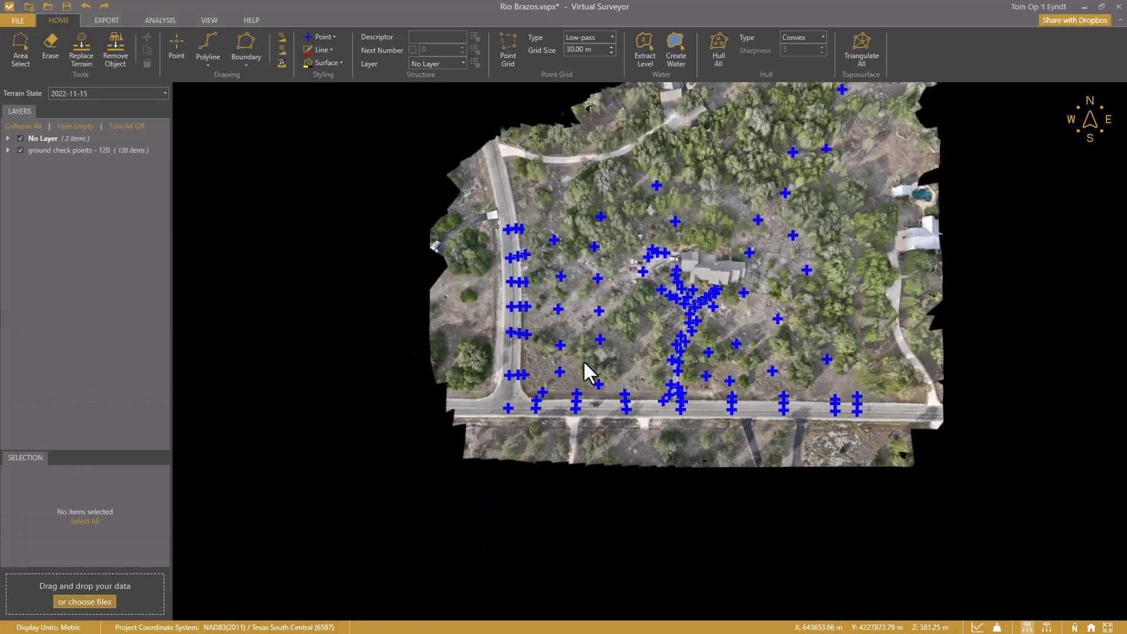
# Step: Zoom in and inspect check points EA #119 and NG #148 along the road
pyautogui.scroll(5, 574, 415)
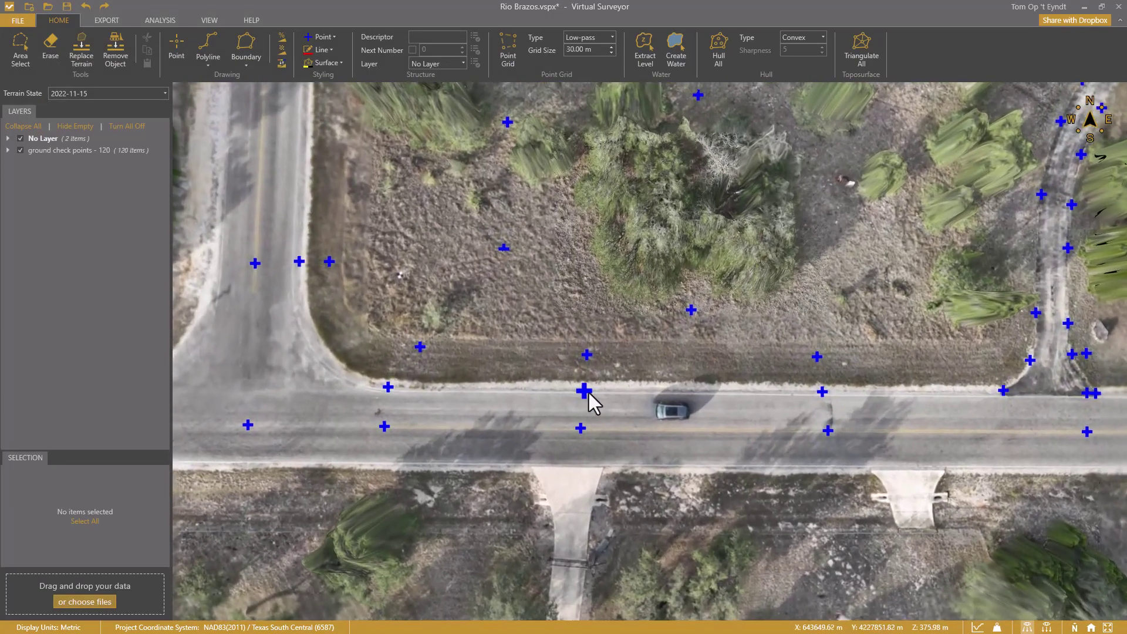
pyautogui.click(581, 392)
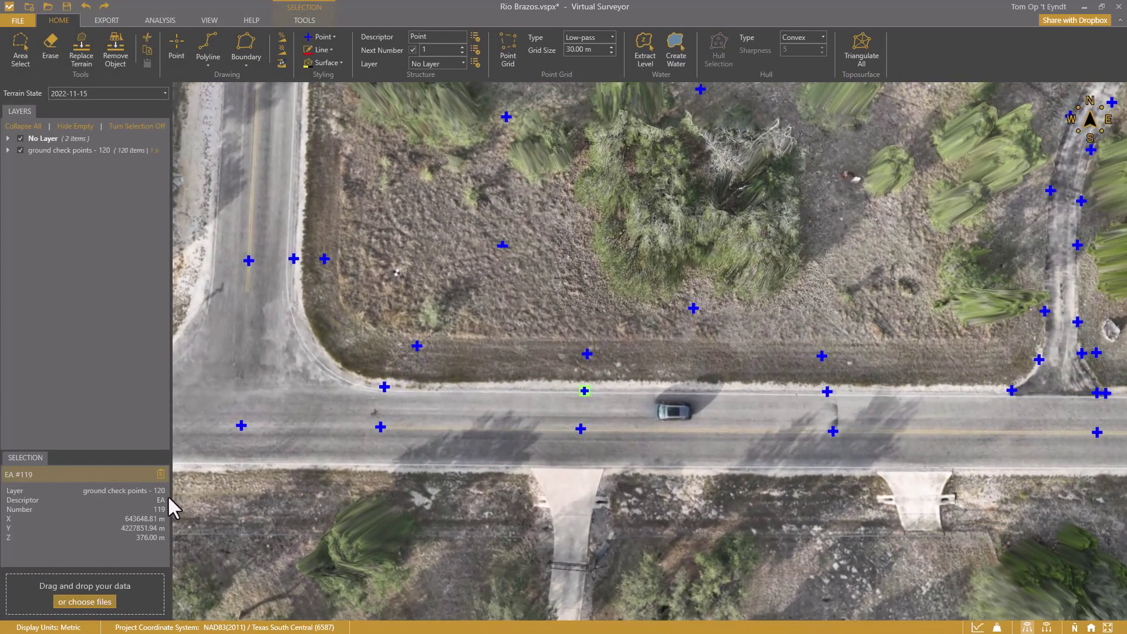
pyautogui.click(502, 245)
# Step: Compute the check point error statistics (RMSE 0.04 m) and close the report
pyautogui.click(107, 20)
pyautogui.click(113, 50)
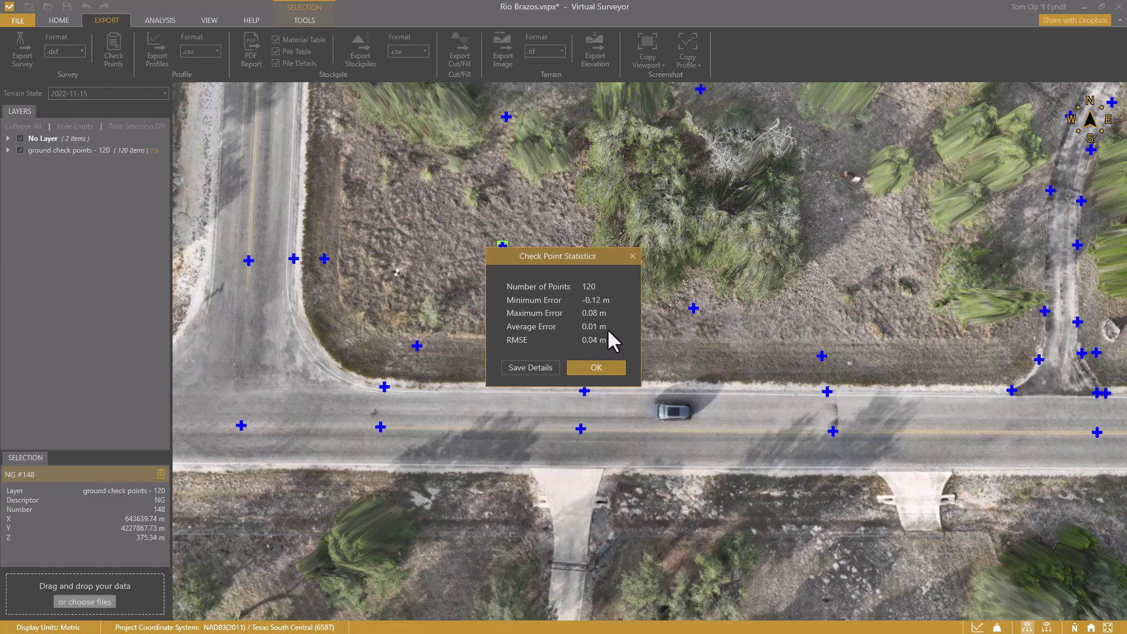
pyautogui.click(598, 369)
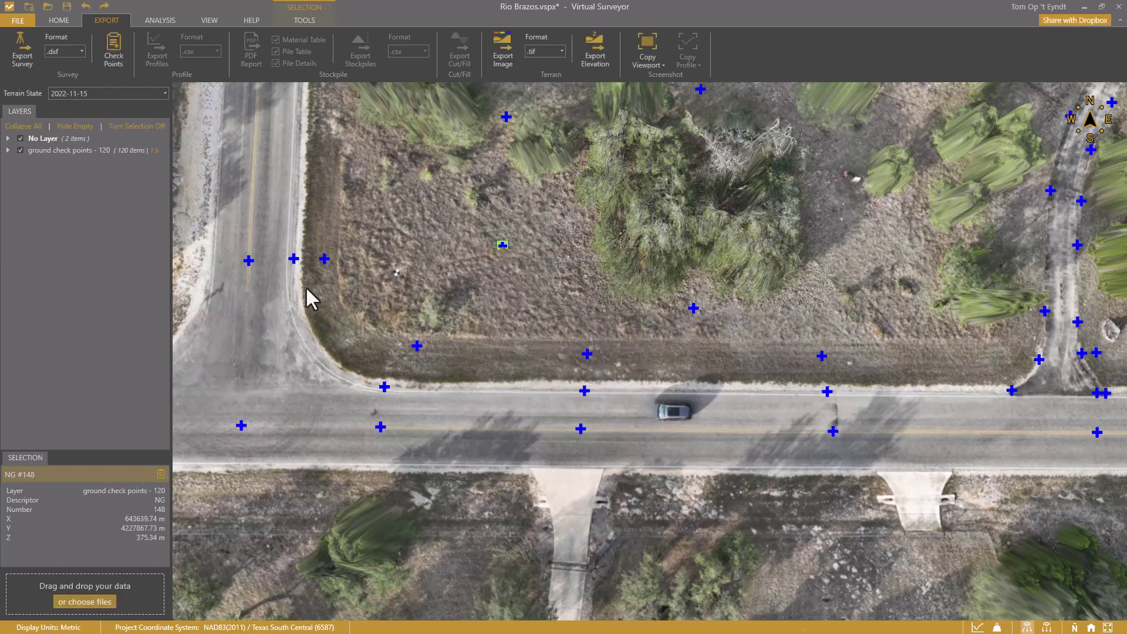
# Step: Give Rio Brazos.ei a 0.01 m Z offset and recompute the check point statistics
pyautogui.click(5, 137)
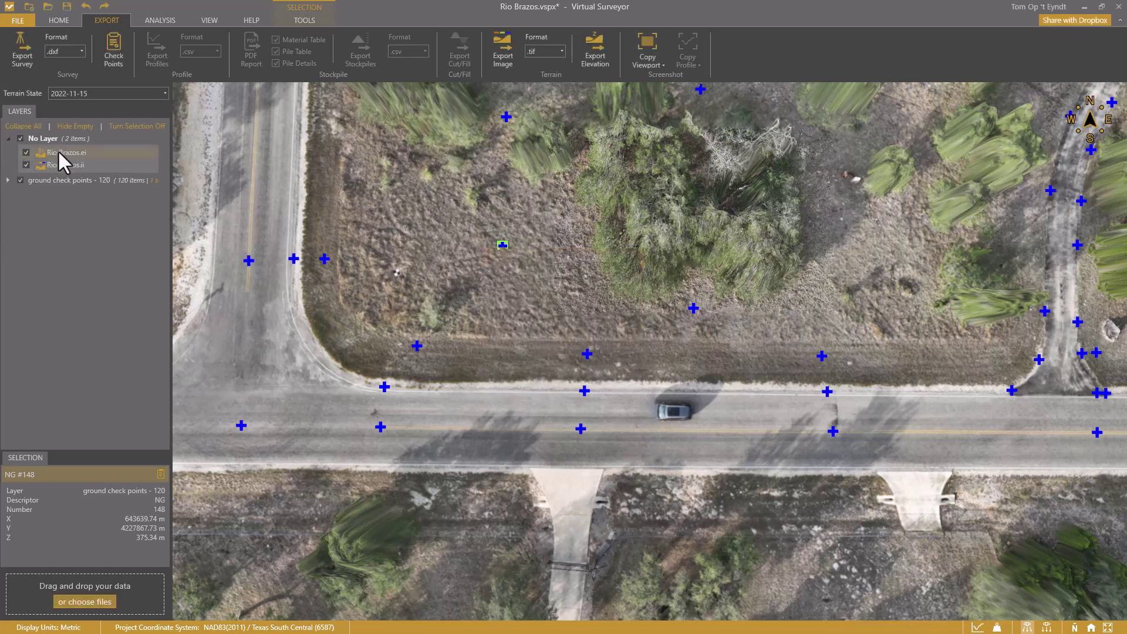
pyautogui.click(61, 152)
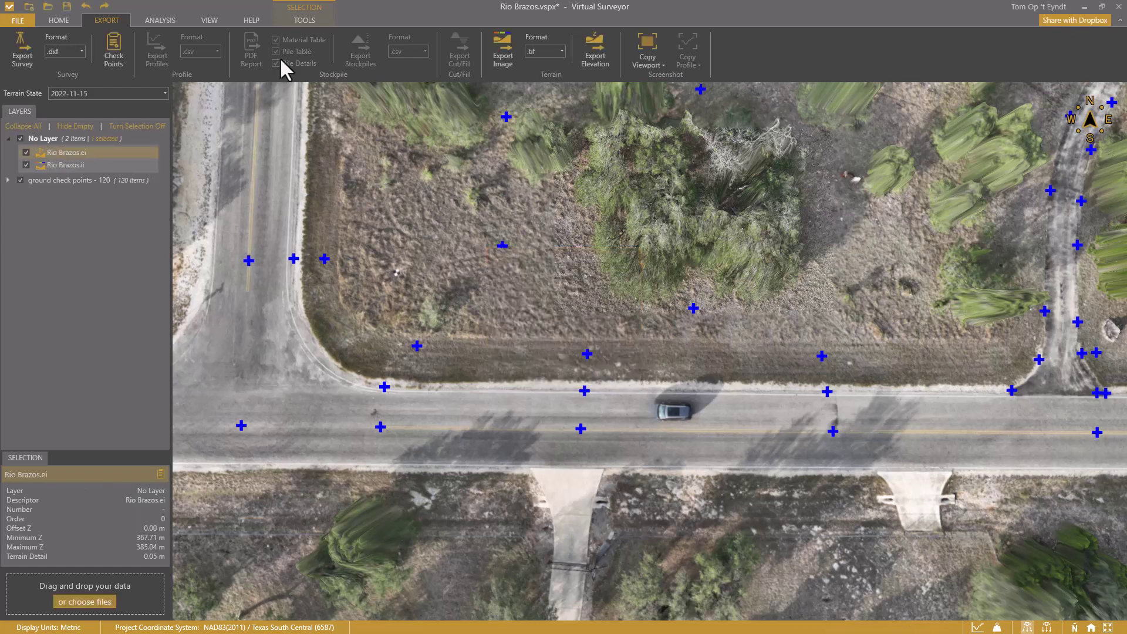
pyautogui.click(312, 20)
pyautogui.click(145, 49)
pyautogui.write('0.01')
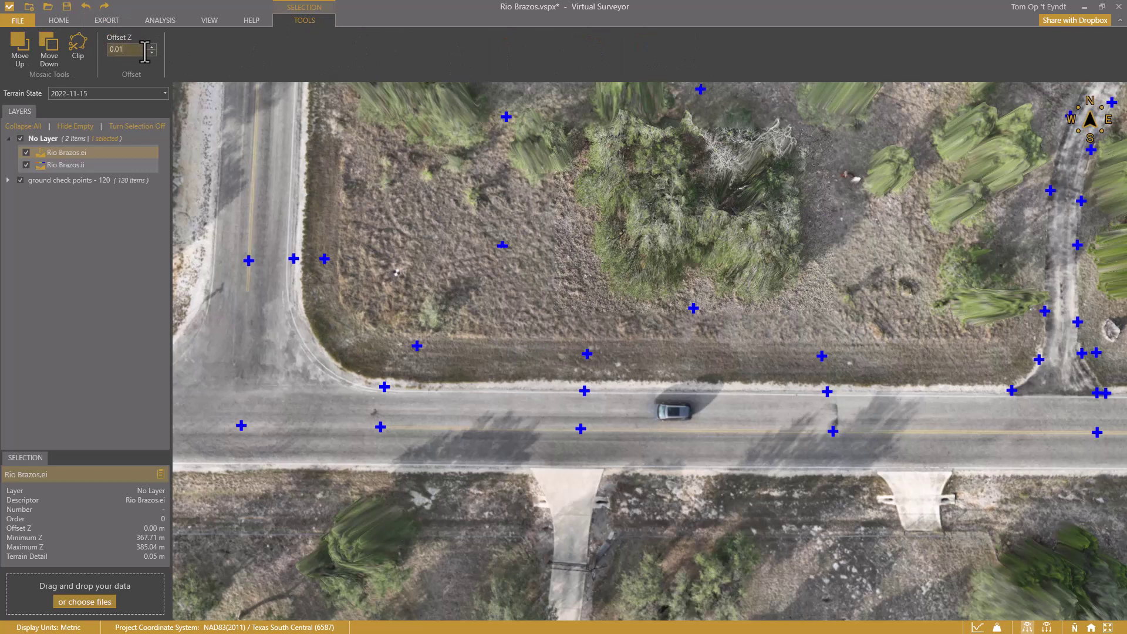
pyautogui.press('Return')
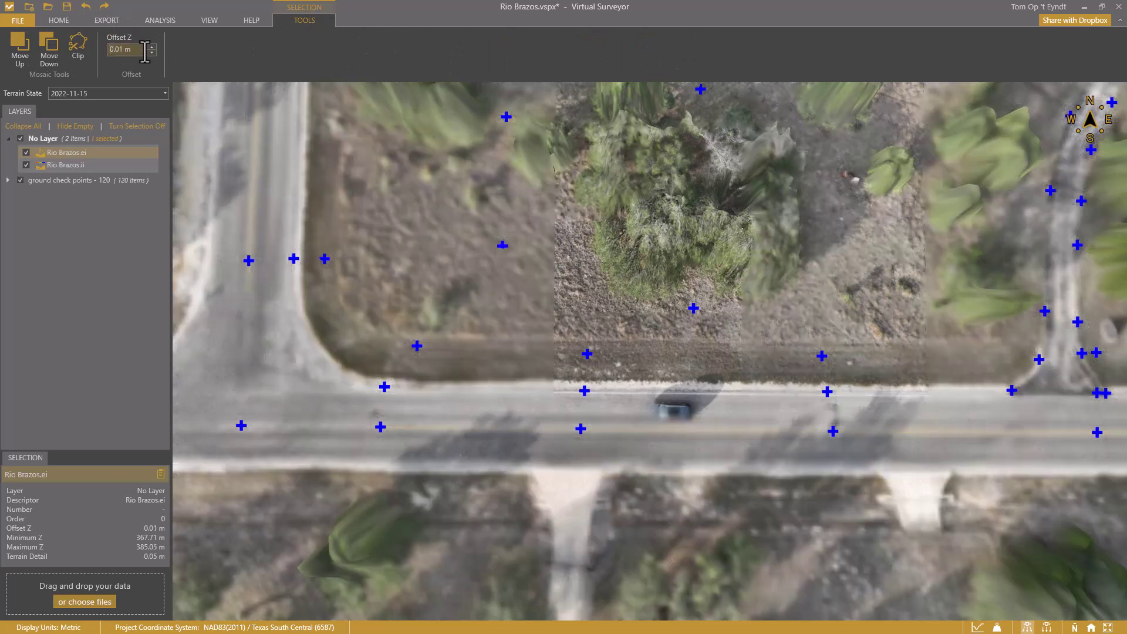
pyautogui.click(114, 18)
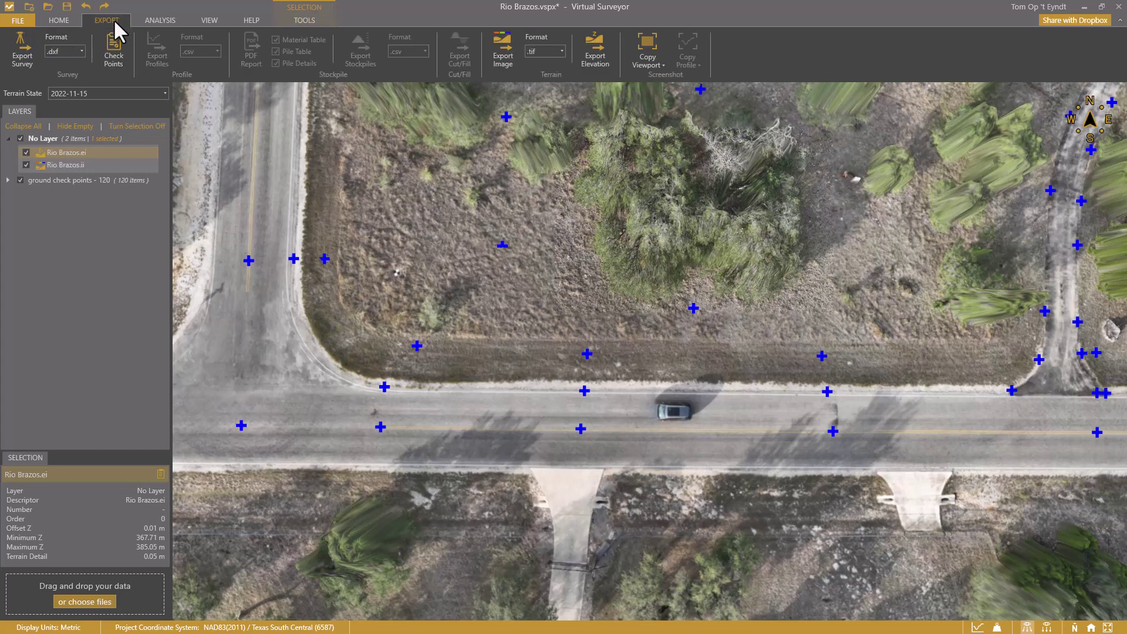
pyautogui.click(111, 42)
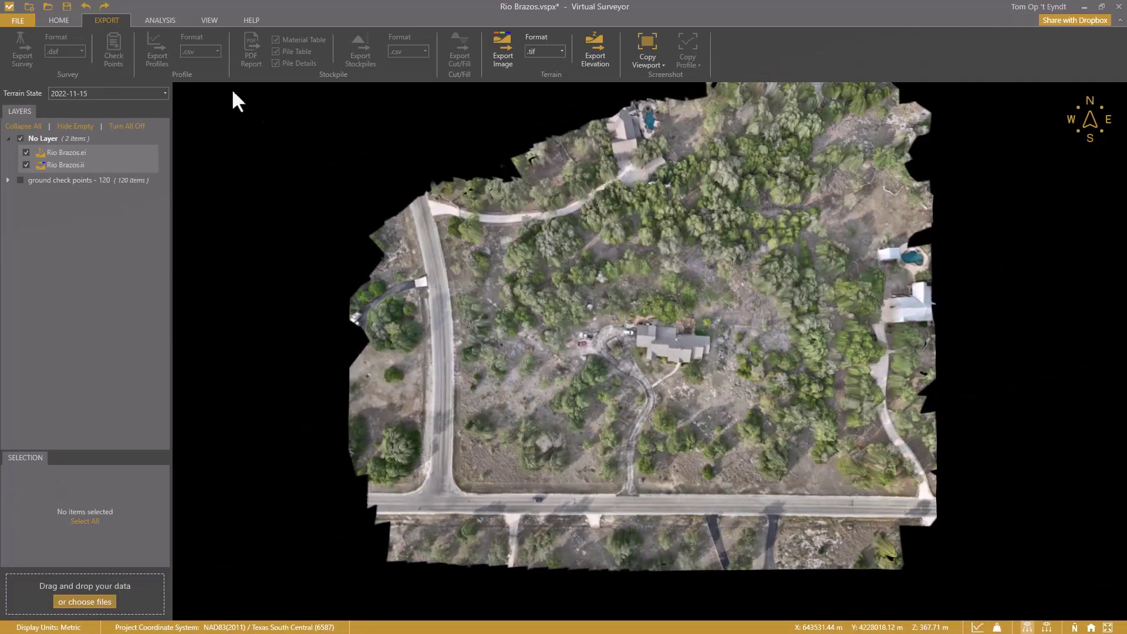
# Step: Draw a four-corner boundary around the property between the roads
pyautogui.click(60, 20)
pyautogui.click(244, 33)
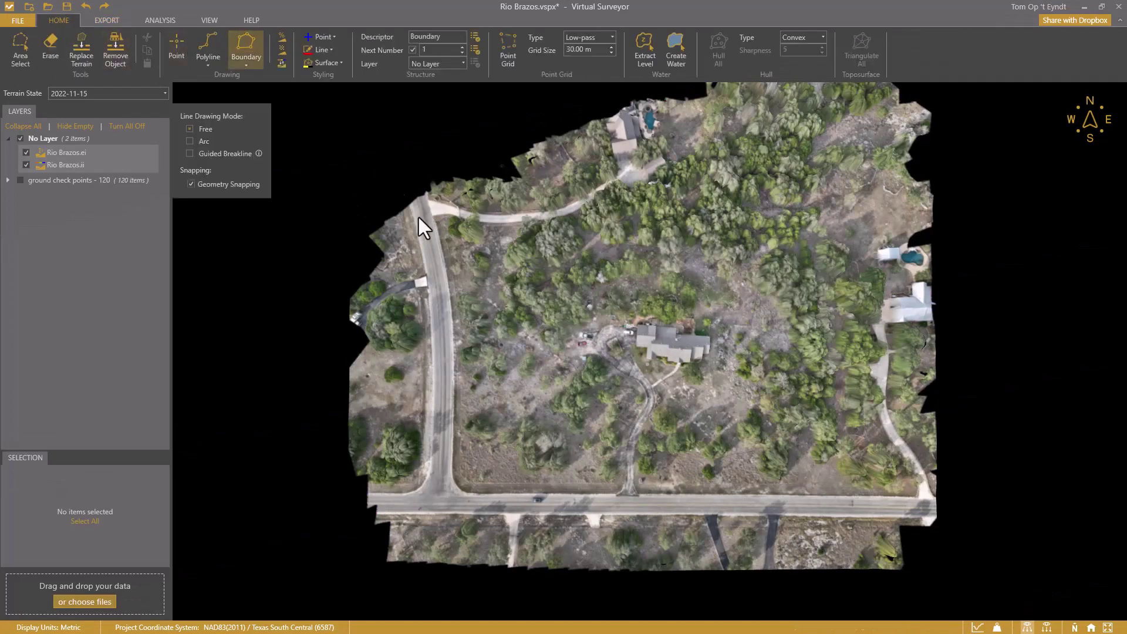
pyautogui.click(455, 266)
pyautogui.click(476, 472)
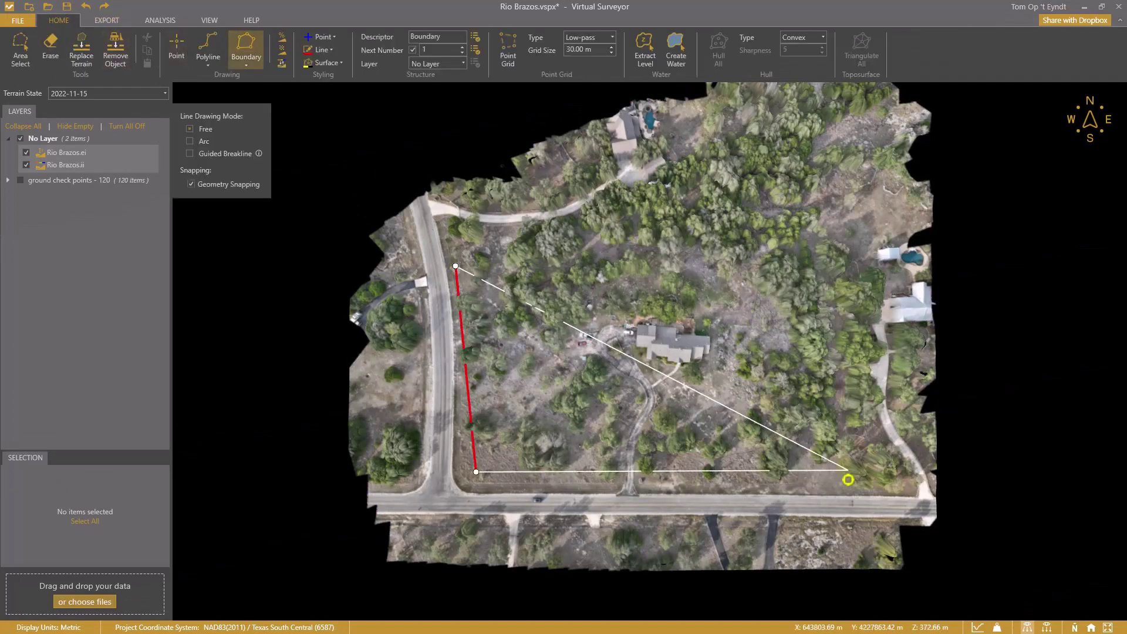
pyautogui.click(831, 484)
pyautogui.doubleClick(863, 219)
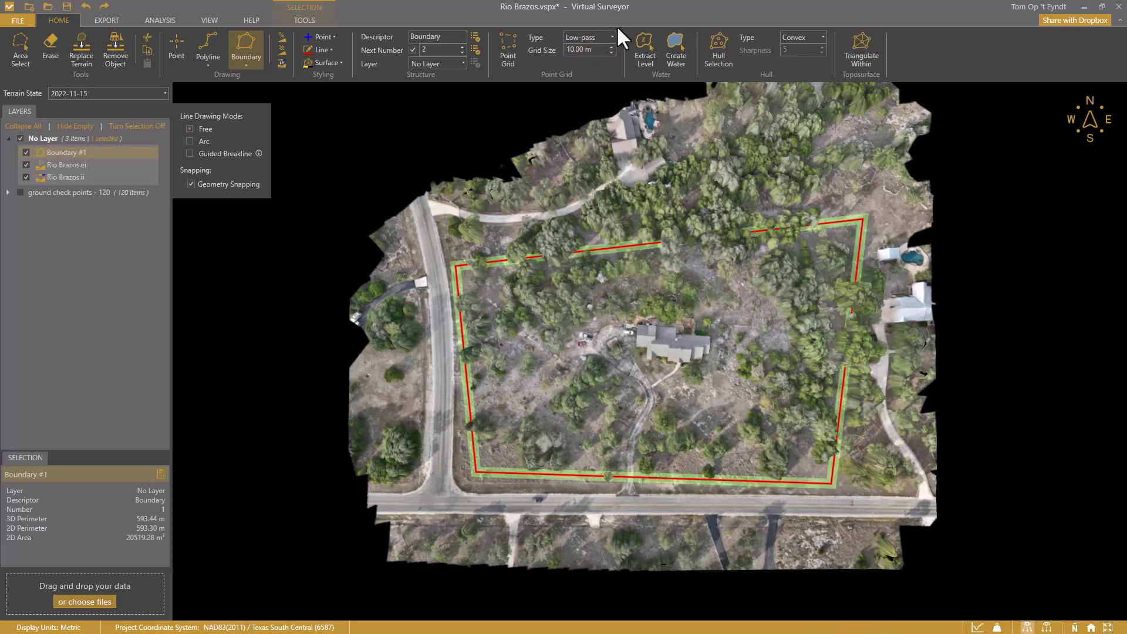
# Step: Fill the boundary with a 10 m low-pass ground point grid
pyautogui.click(512, 47)
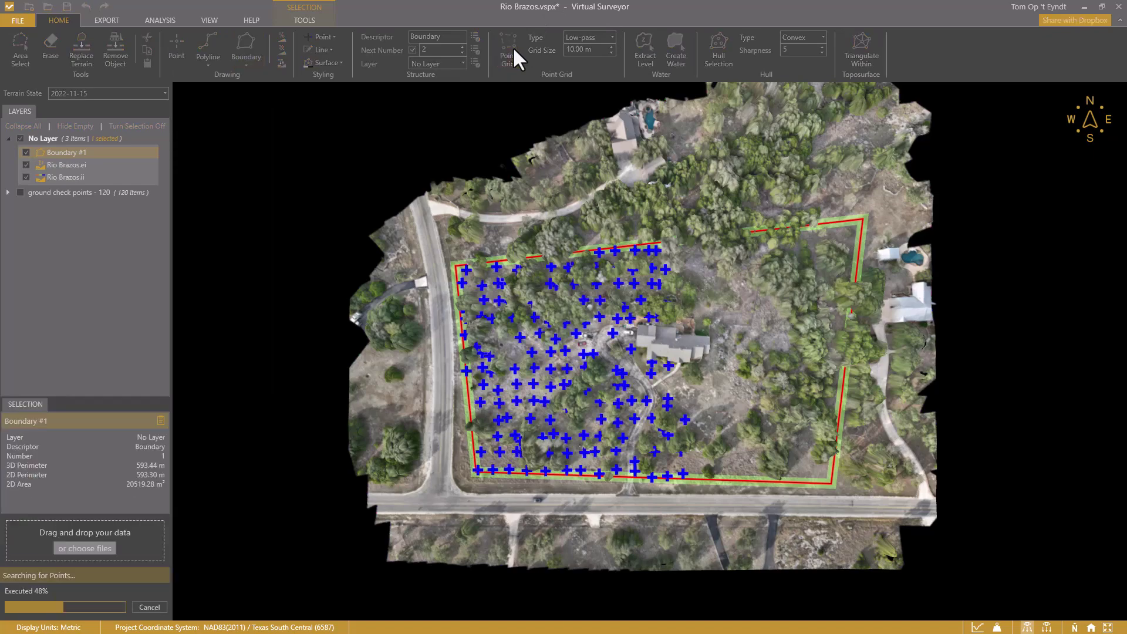
pyautogui.moveTo(652, 256); pyautogui.dragTo(669, 294, button='right')
pyautogui.scroll(3, 699, 332)
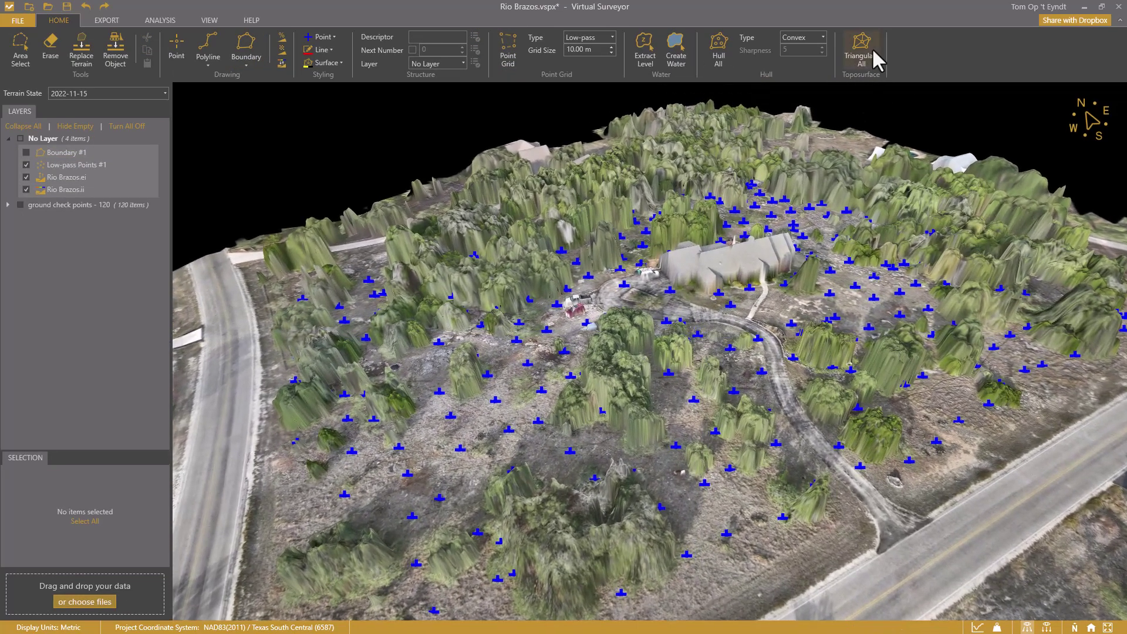
# Step: Triangulate the ground points into Surface #1 covering 19670.51 m²
pyautogui.click(863, 48)
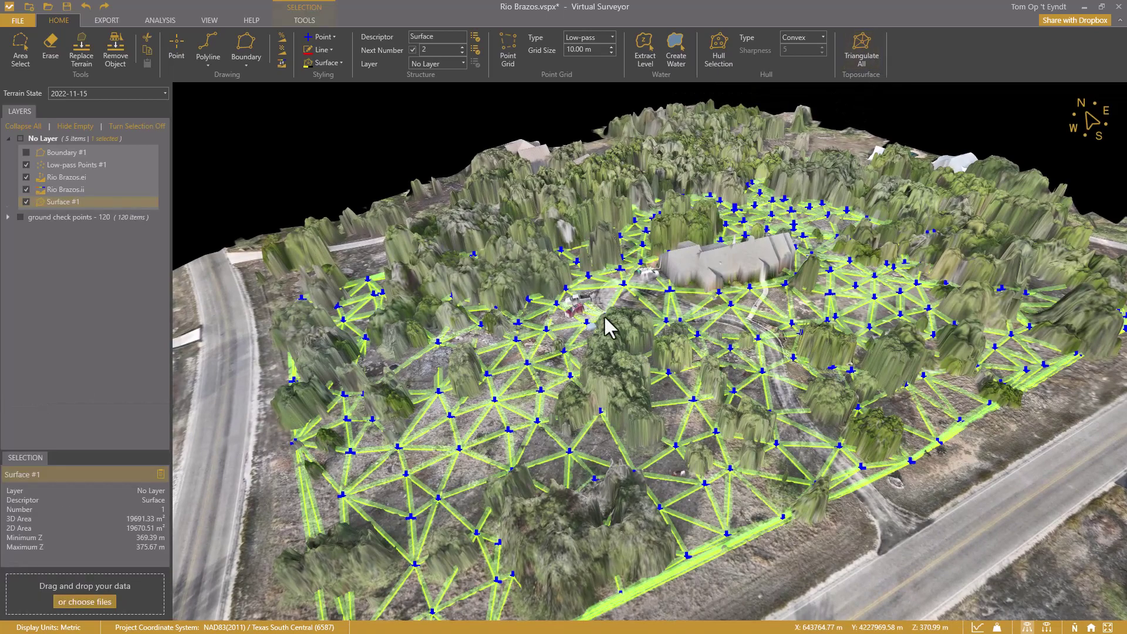
pyautogui.scroll(-3, 646, 323)
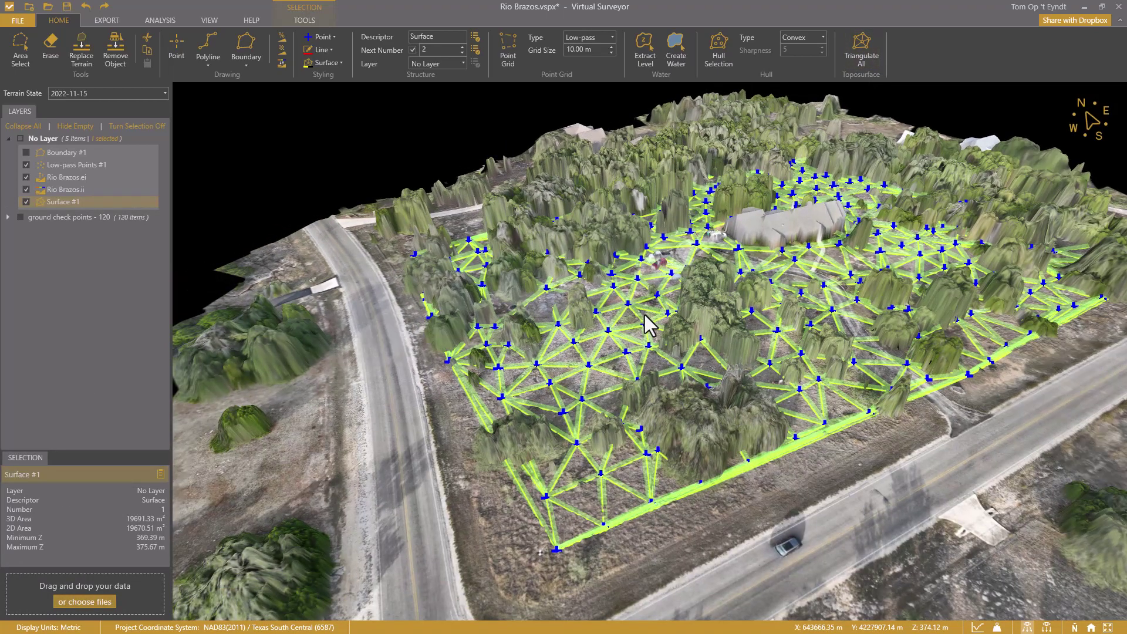
pyautogui.scroll(5, 645, 315)
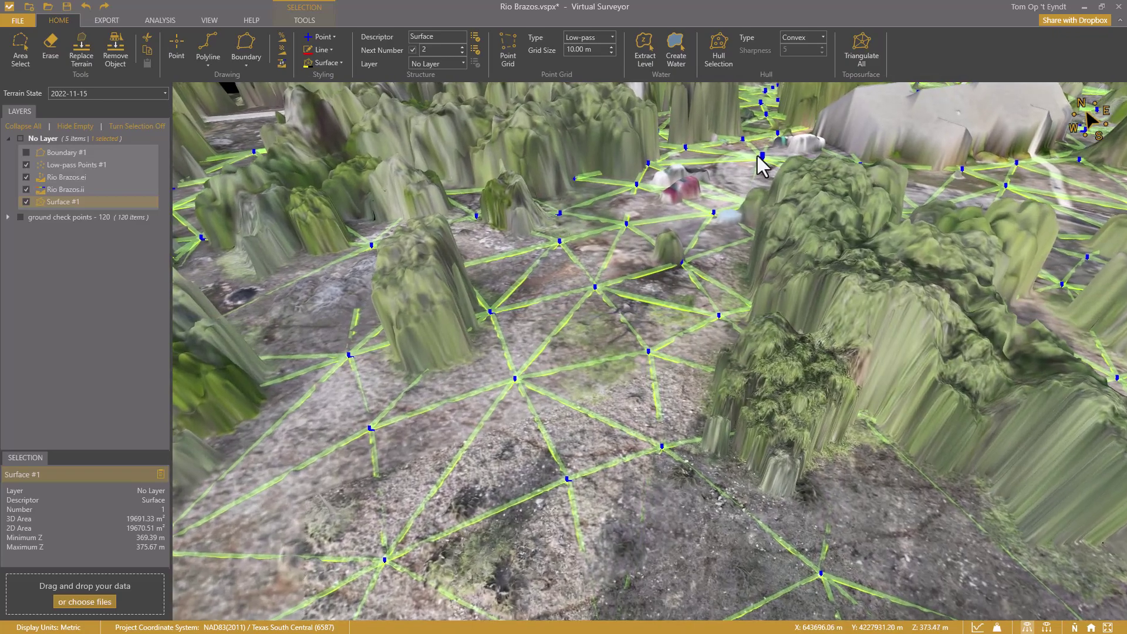
pyautogui.scroll(8, 725, 166)
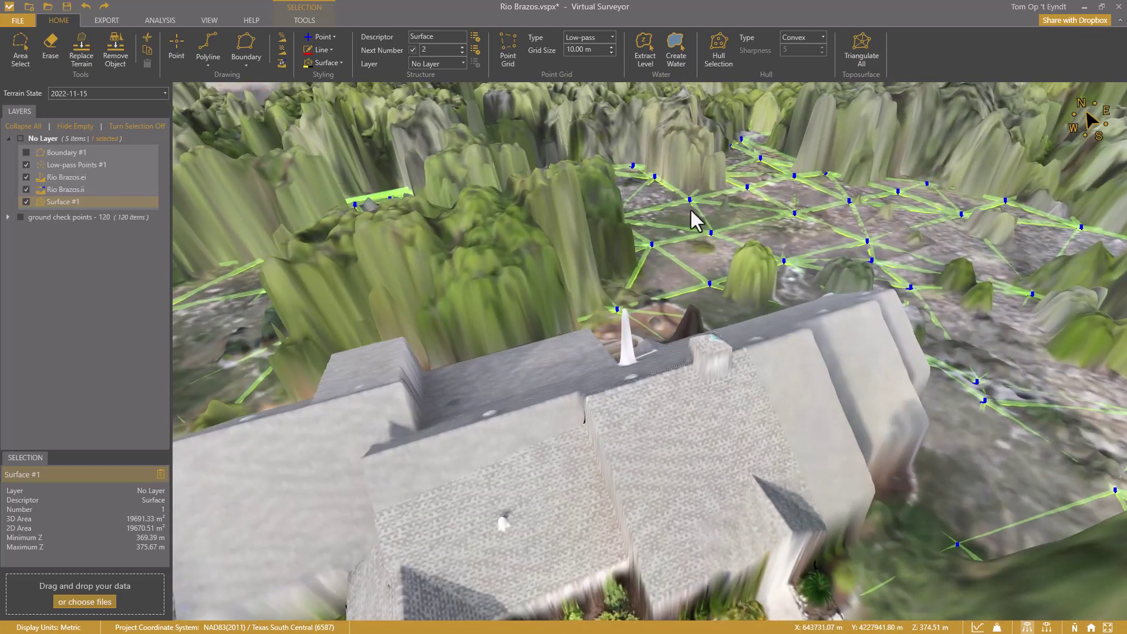
pyautogui.scroll(3, 798, 177)
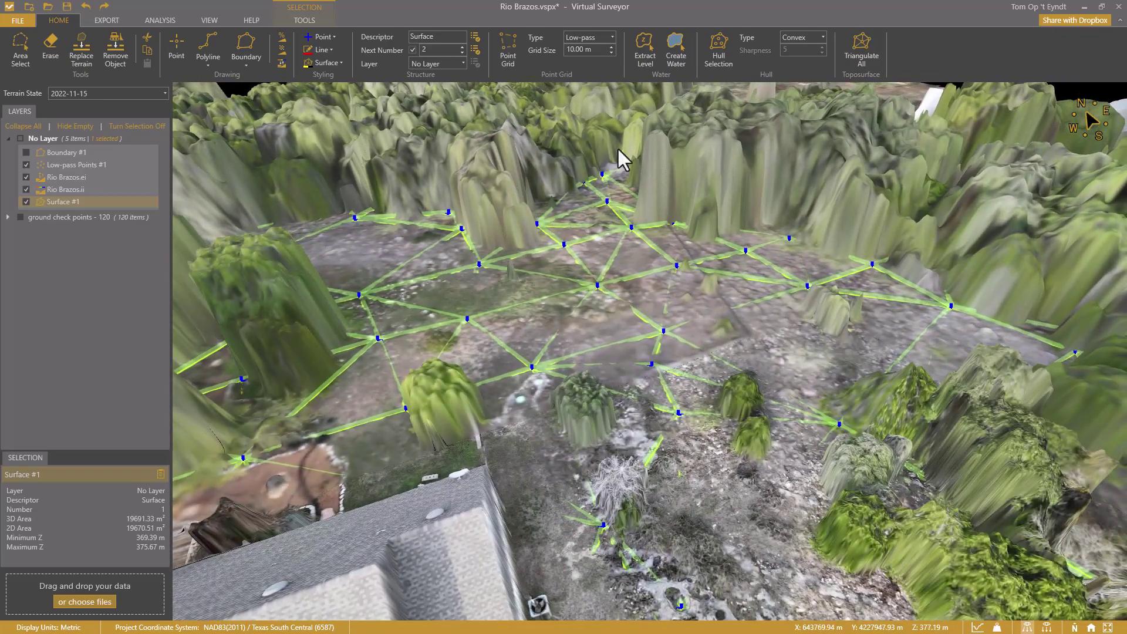
# Step: Show contour lines on Surface #1, hide its TIN edges, and deselect it
pyautogui.click(306, 20)
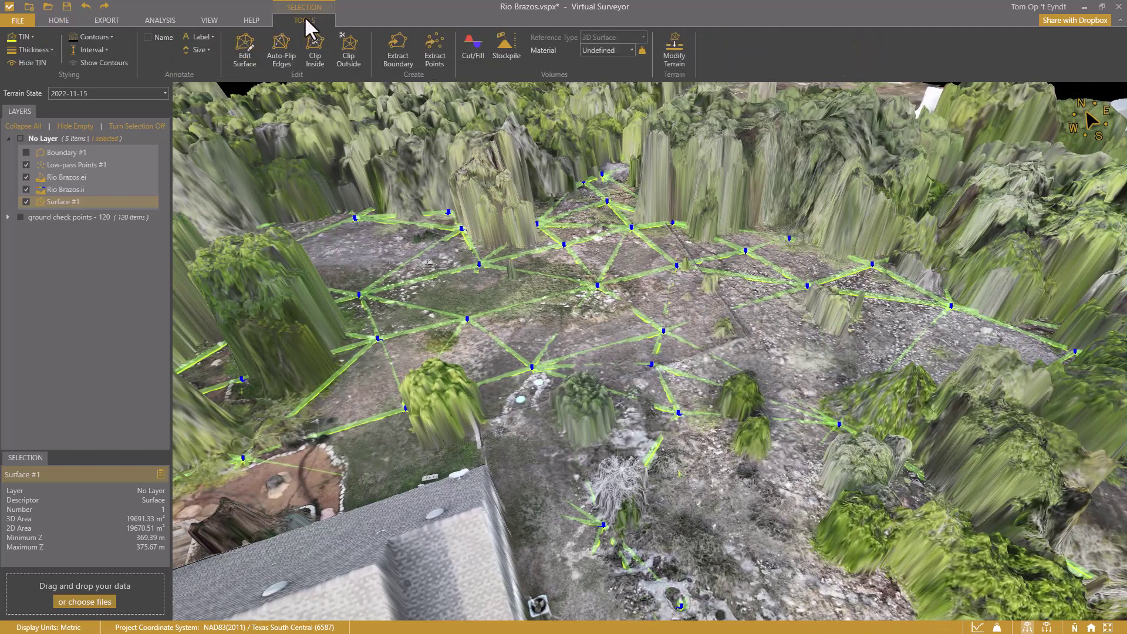
pyautogui.click(94, 63)
pyautogui.click(29, 63)
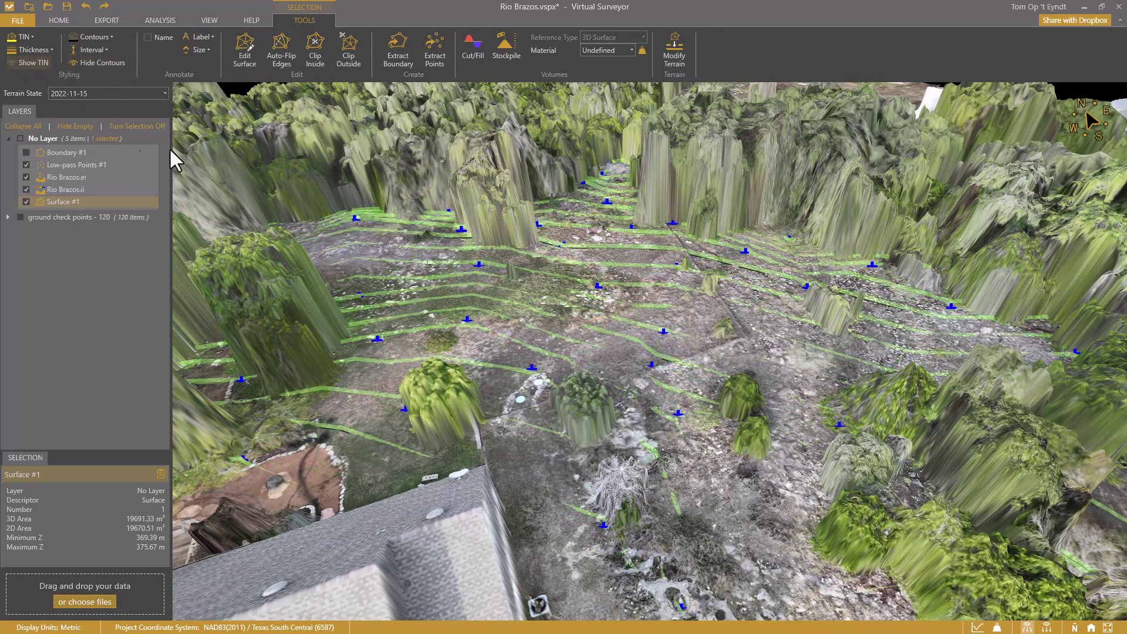
pyautogui.click(605, 272)
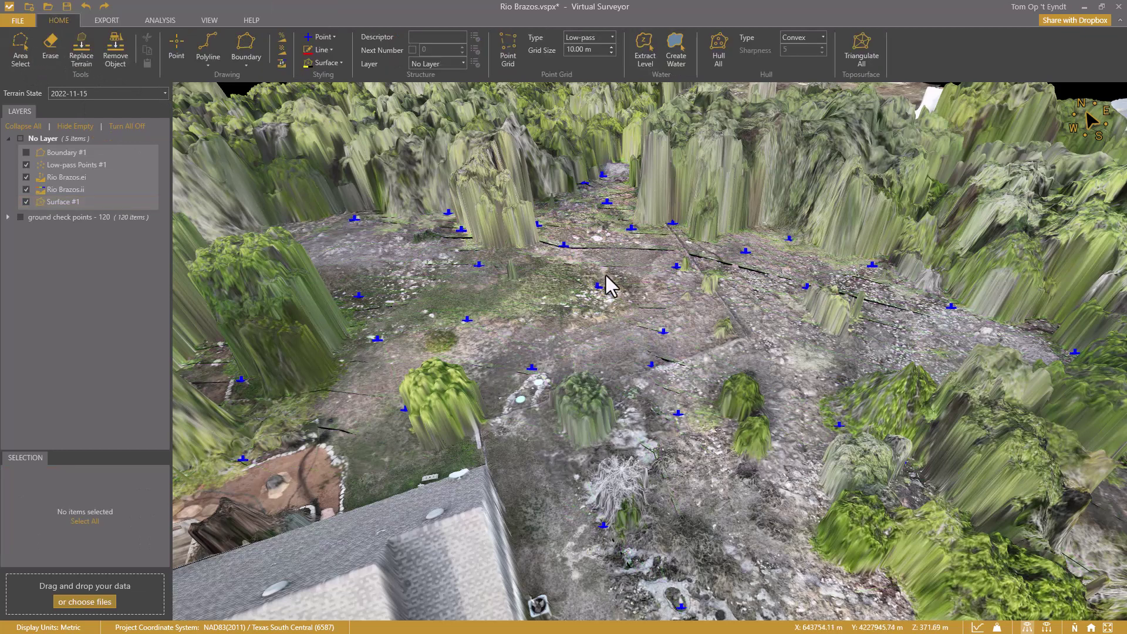
# Step: Switch to a flat 2D top-down view centred on the house
pyautogui.moveTo(606, 276); pyautogui.dragTo(623, 241, button='right')
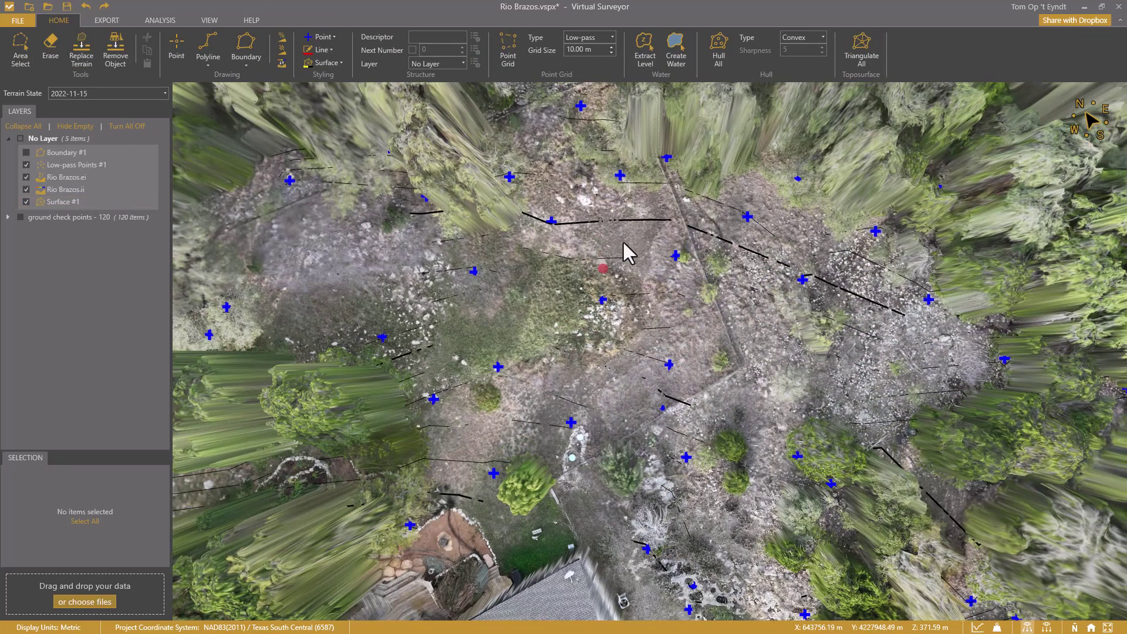
pyautogui.click(1054, 630)
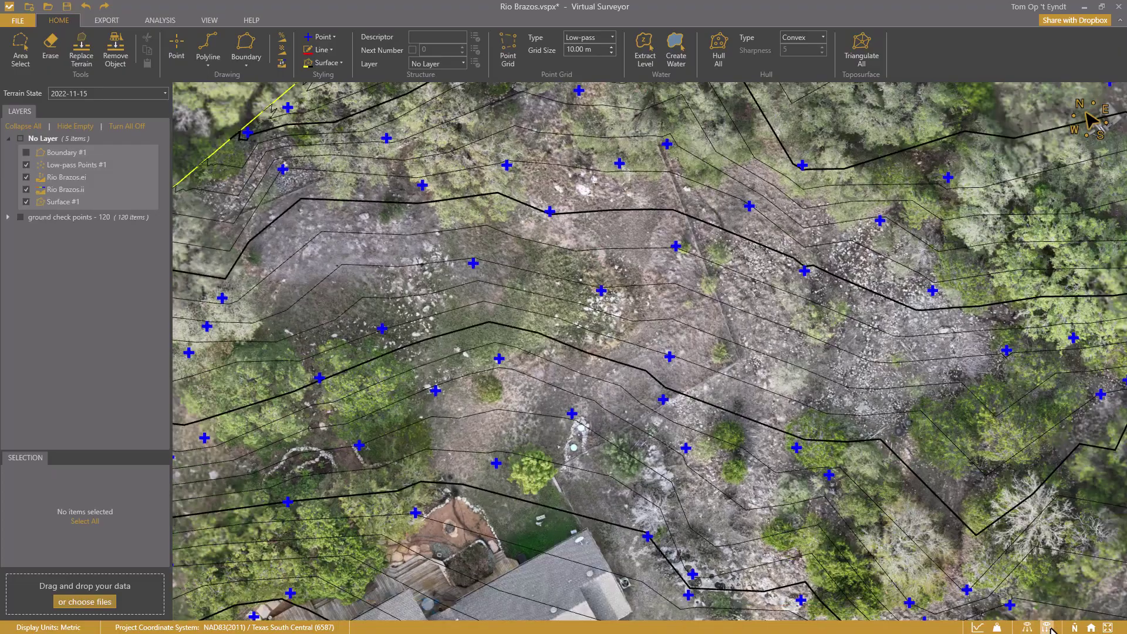
pyautogui.scroll(3, 613, 367)
pyautogui.scroll(-2, 613, 367)
pyautogui.moveTo(604, 377); pyautogui.dragTo(704, 182)
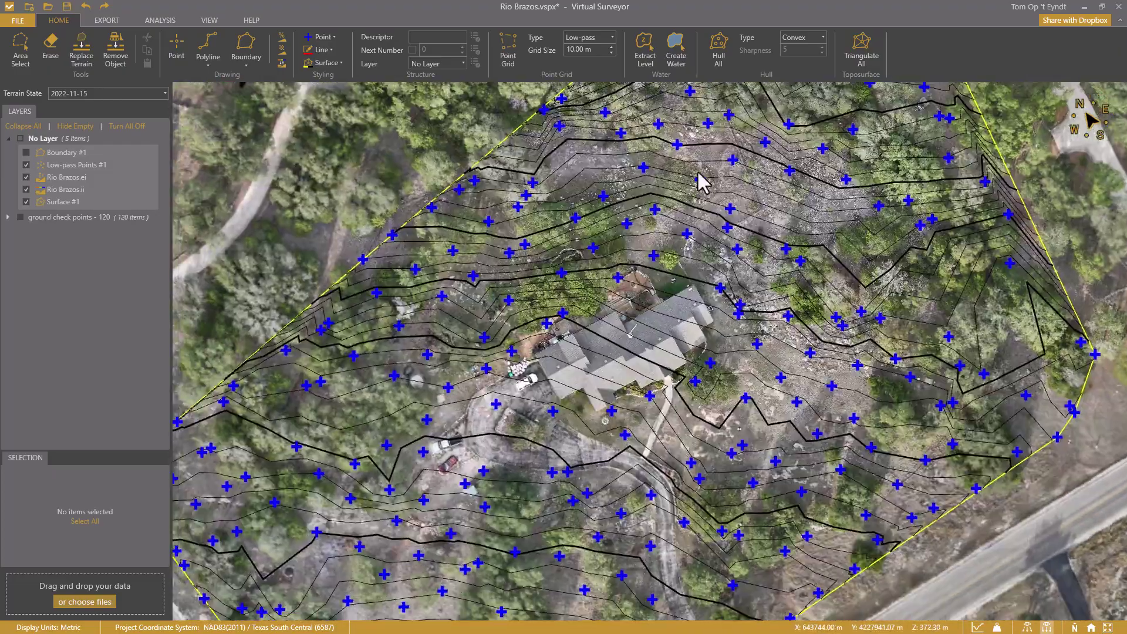
pyautogui.scroll(1, 703, 182)
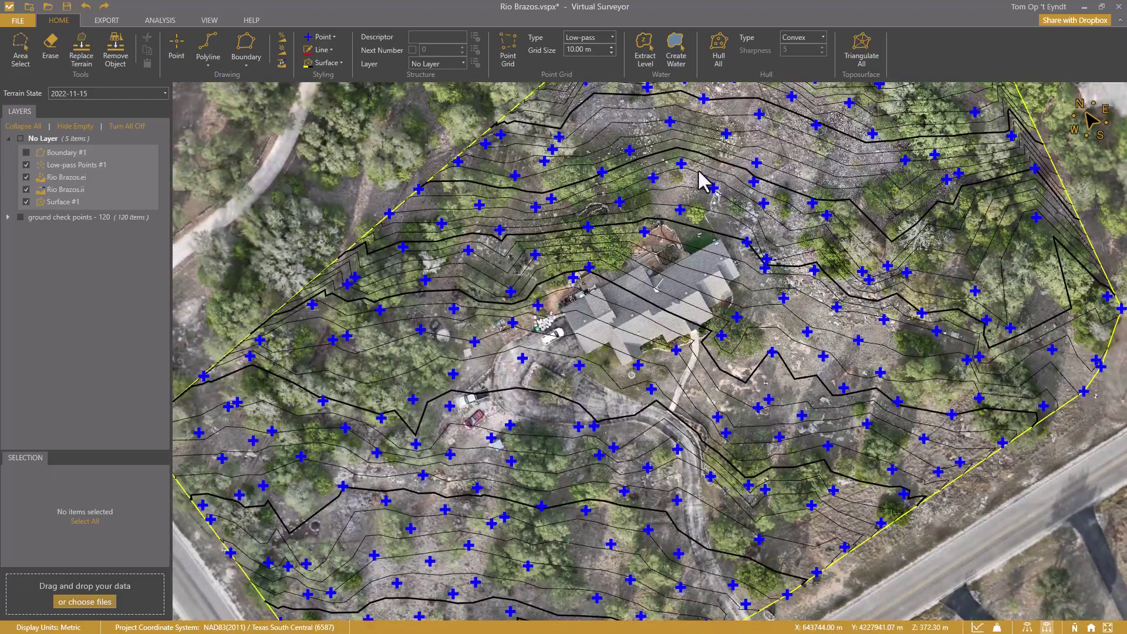